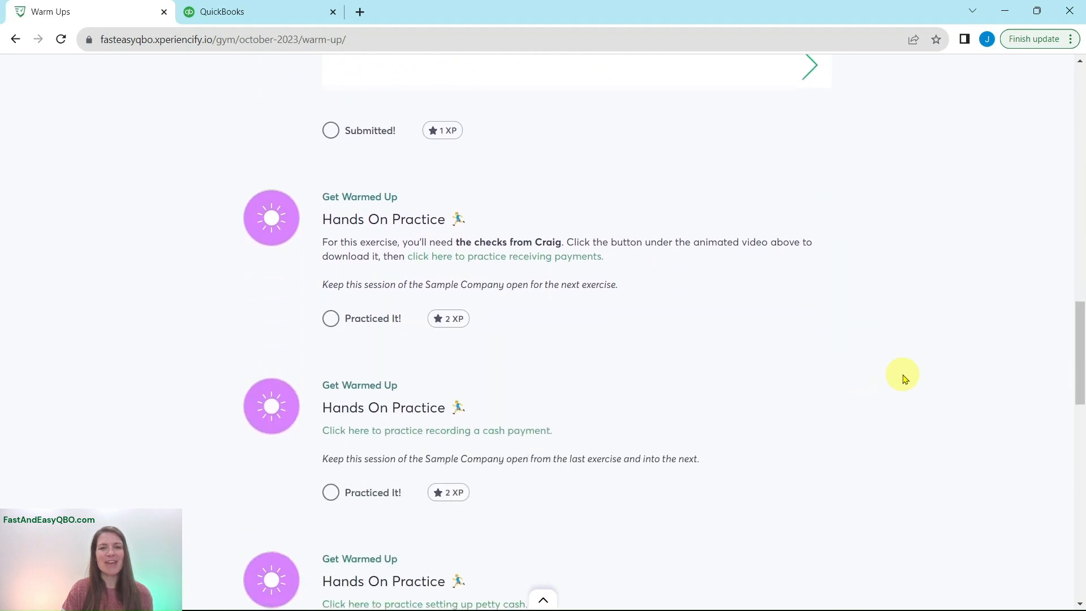
# Open the receiving payments practice exercise from the Warm Ups page and show its Scenario section
pyautogui.scroll(-4, 905, 379)
pyautogui.scroll(-3, 905, 378)
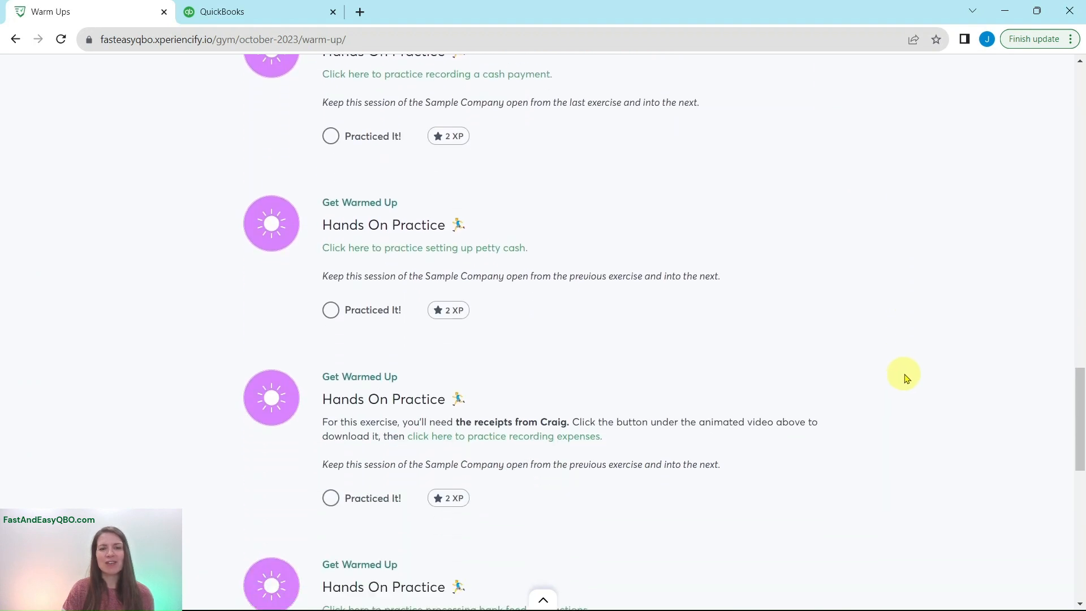
pyautogui.scroll(9, 907, 378)
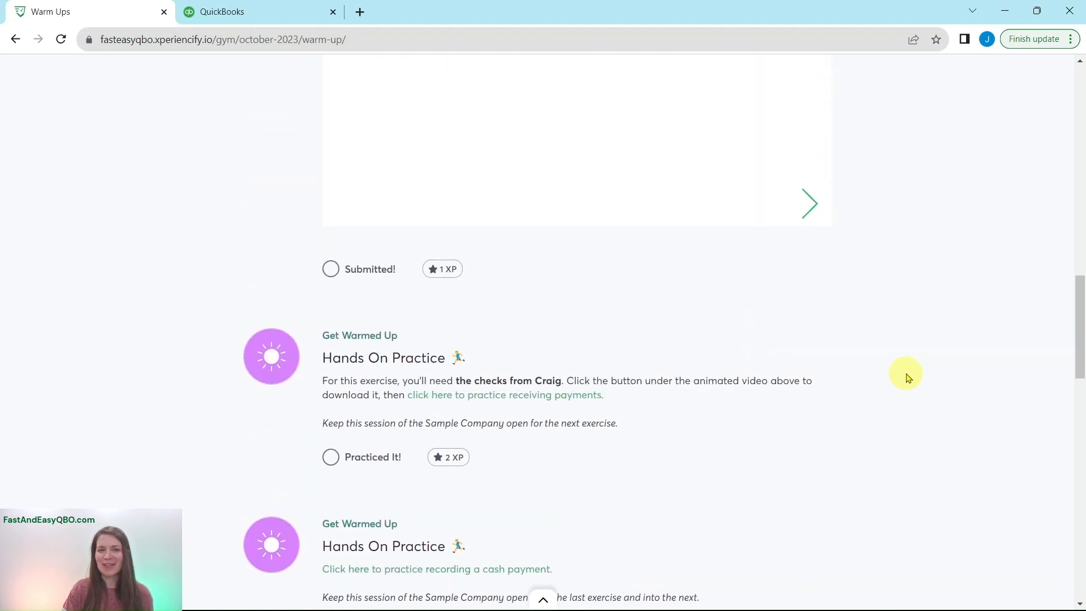
pyautogui.scroll(-1, 907, 377)
pyautogui.scroll(-1, 906, 378)
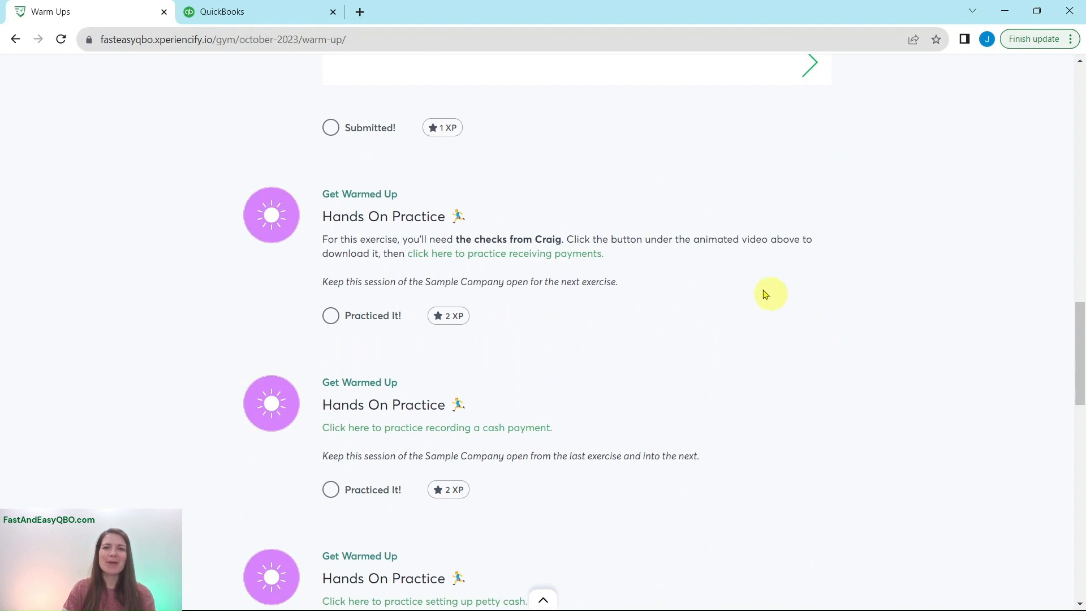
pyautogui.click(516, 253)
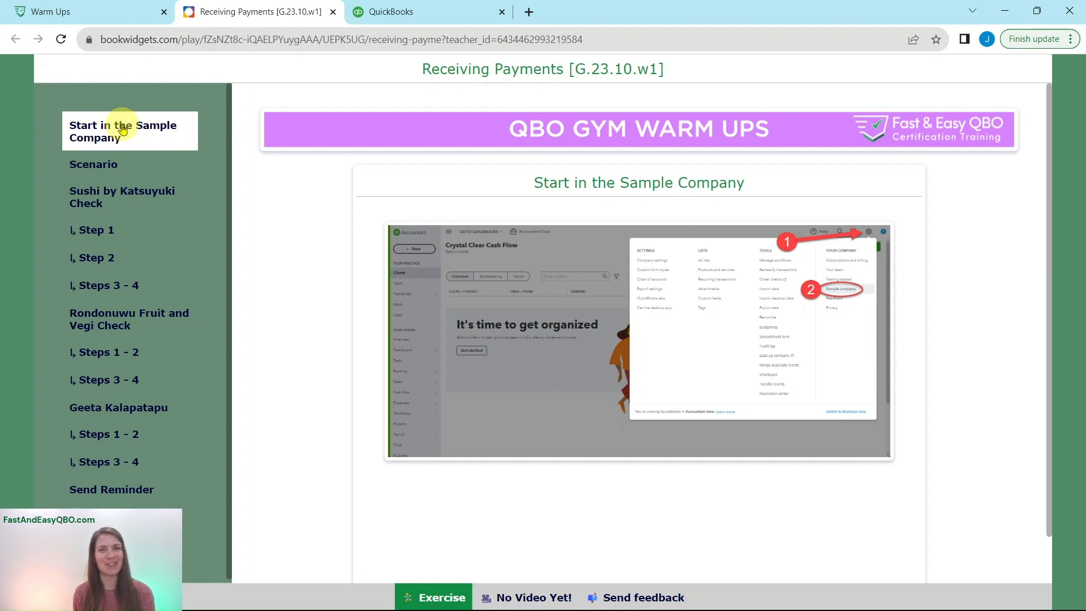
pyautogui.click(95, 164)
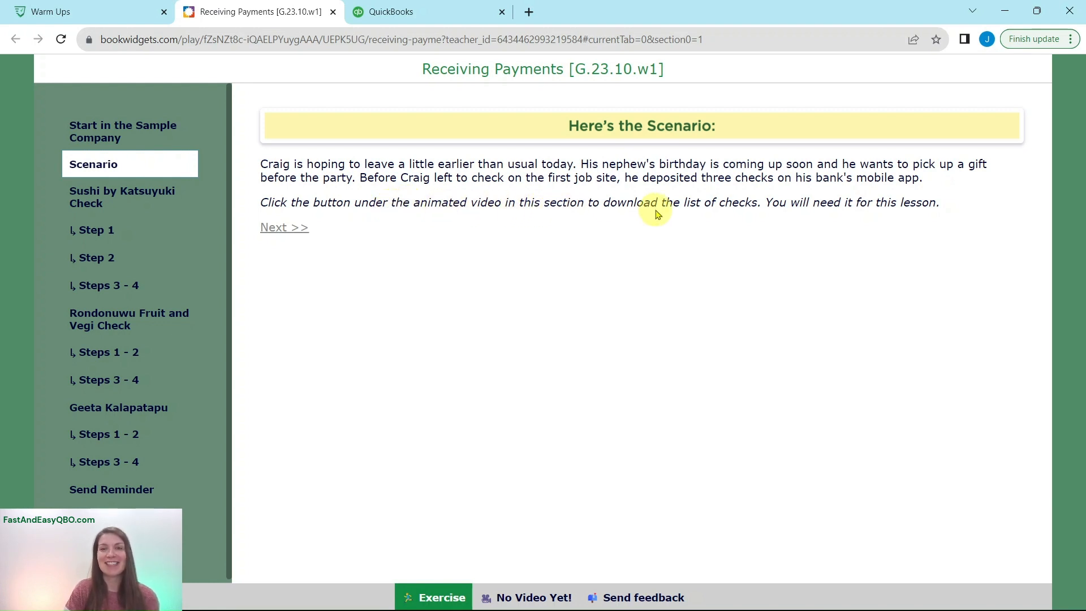
# Download the Checks PDF from the Warm Ups page, then open it and look through the sample checks
pyautogui.click(80, 13)
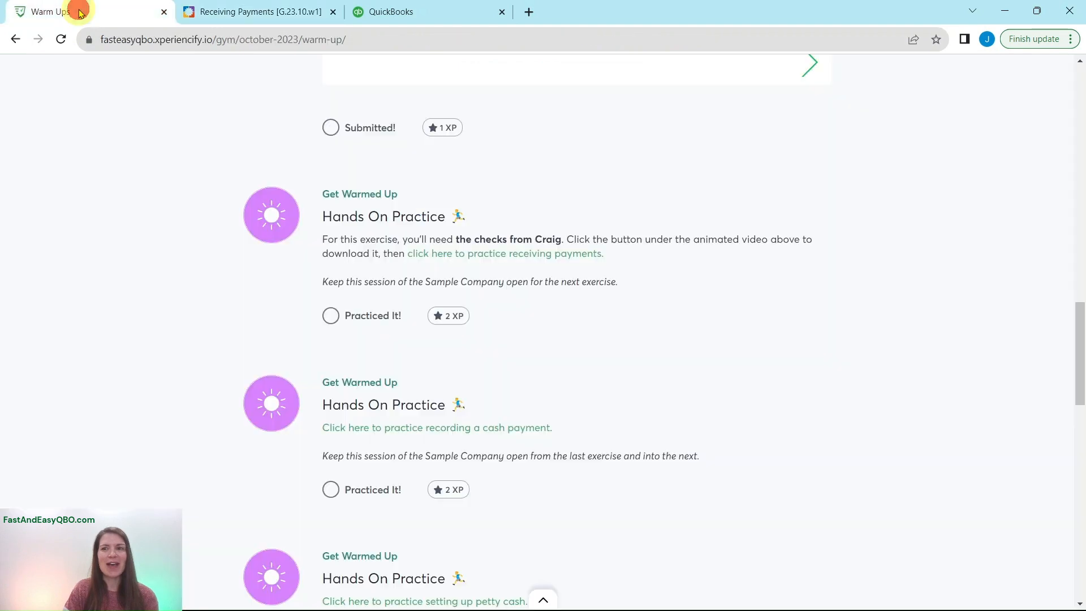
pyautogui.scroll(15, 657, 277)
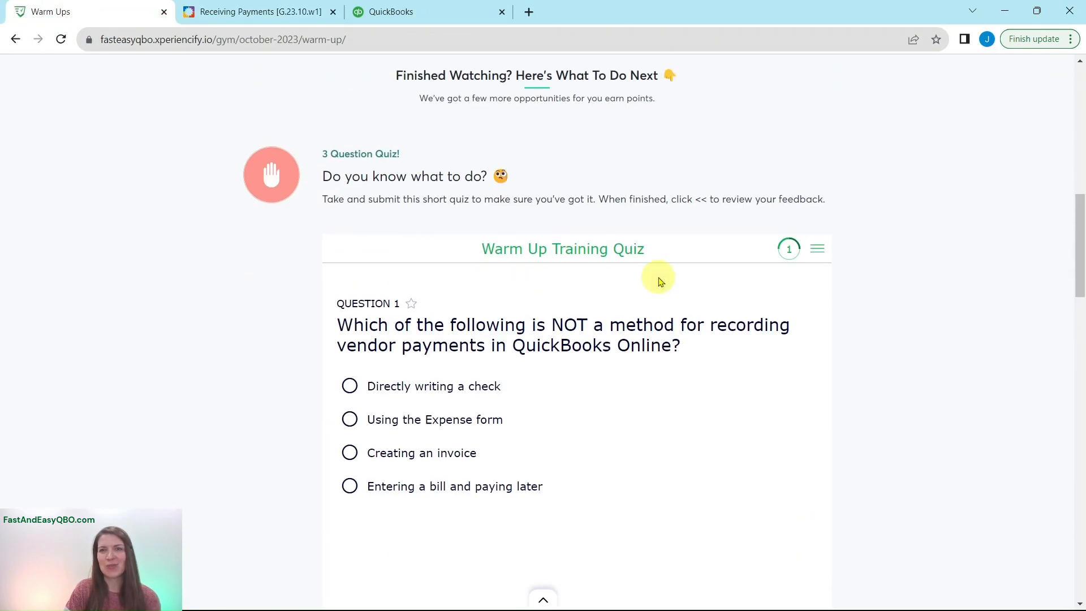
pyautogui.scroll(3, 660, 276)
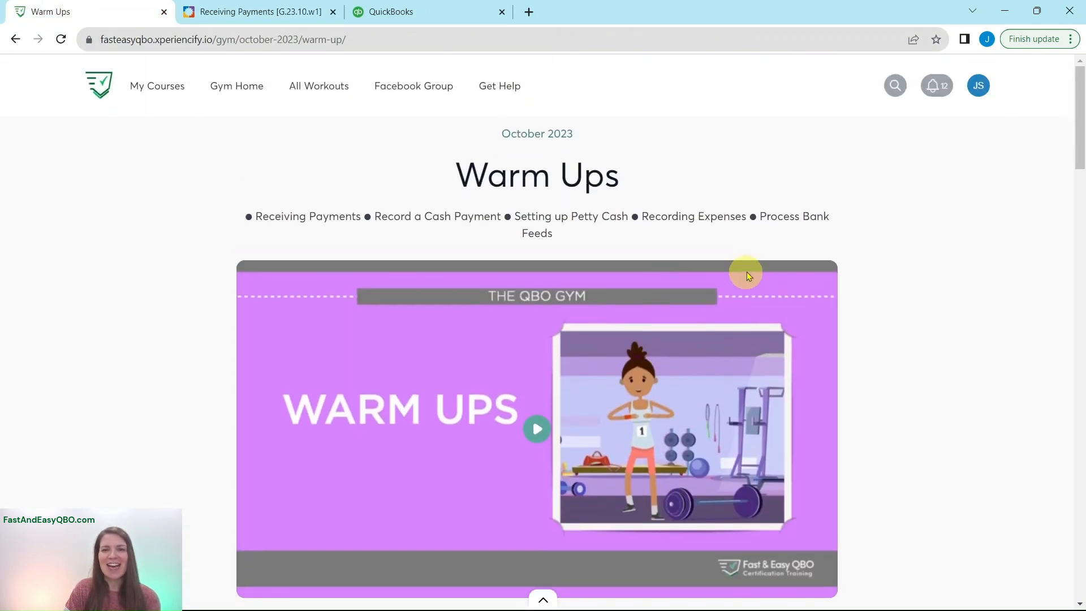
pyautogui.scroll(-7, 693, 295)
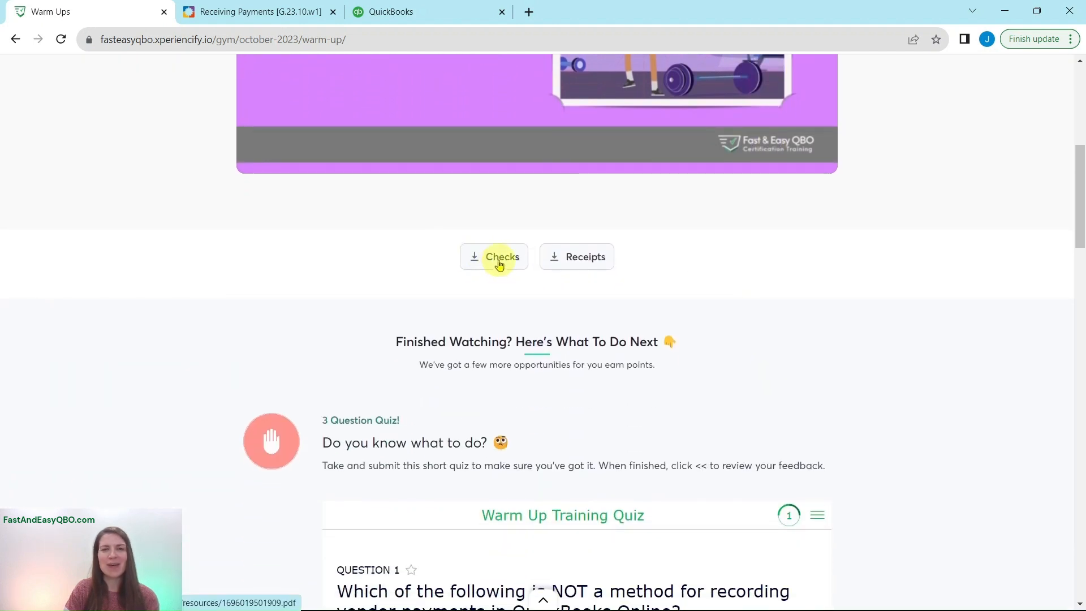
pyautogui.click(500, 264)
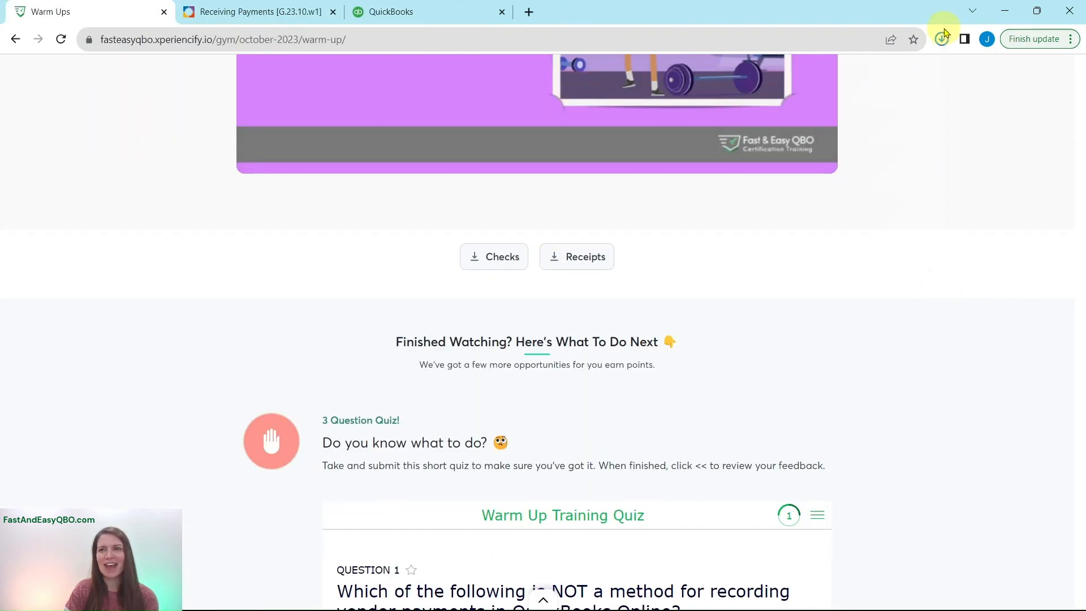
pyautogui.click(848, 88)
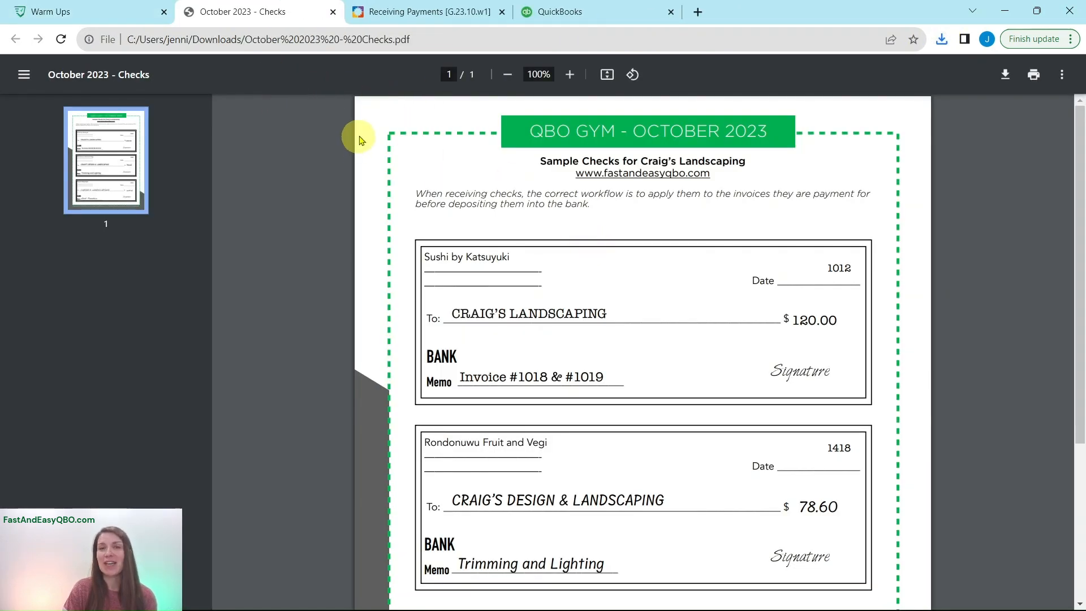
pyautogui.scroll(-4, 589, 306)
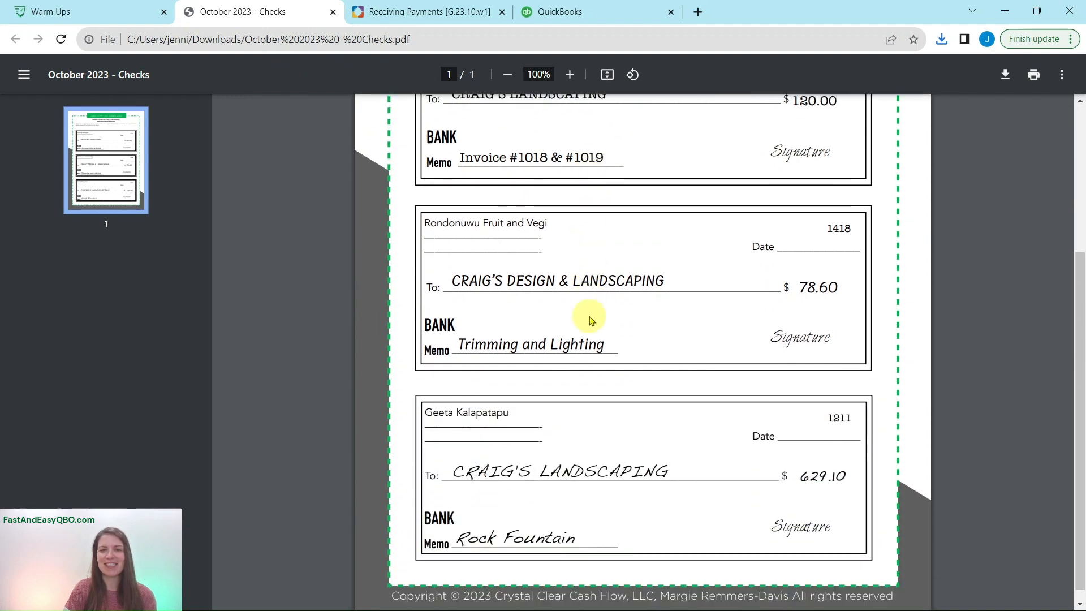
pyautogui.scroll(4, 599, 427)
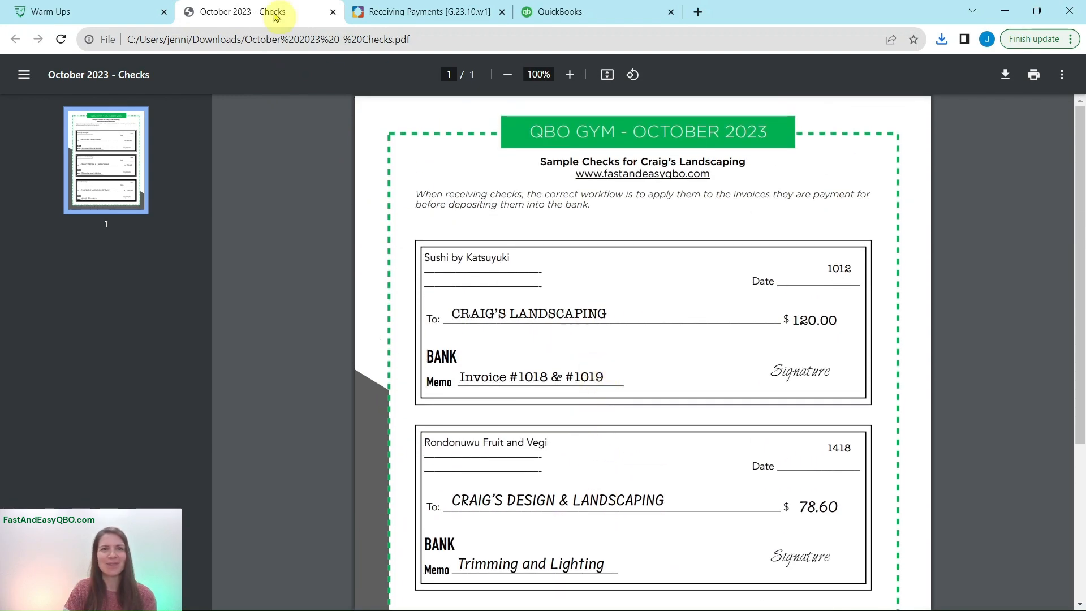
# Read the Sushi by Katsuyuki Check section and Step 1 in the Receiving Payments exercise
pyautogui.click(390, 13)
pyautogui.click(91, 207)
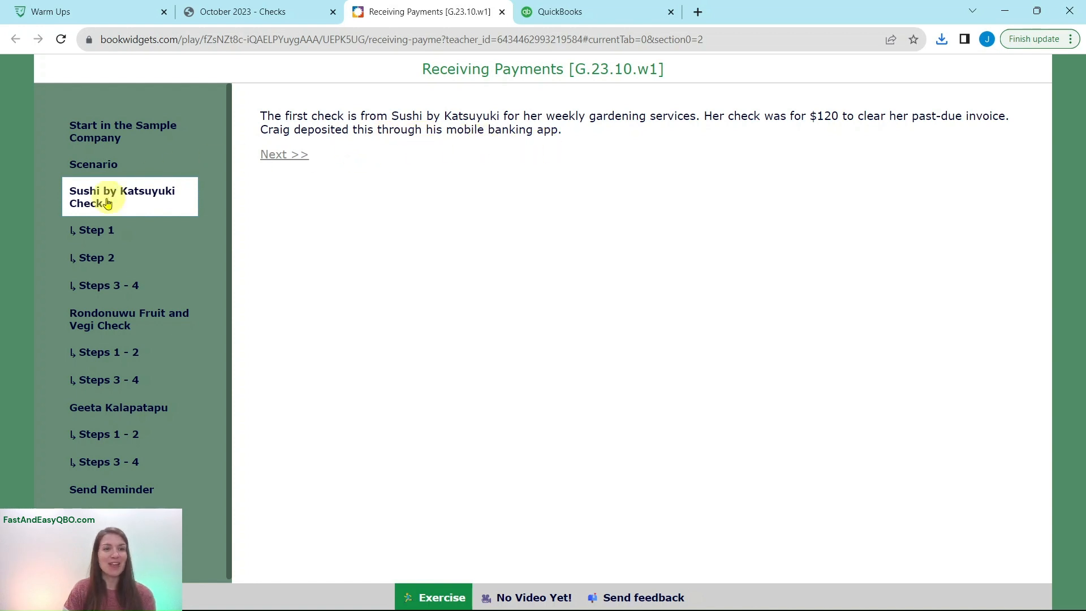
pyautogui.click(85, 232)
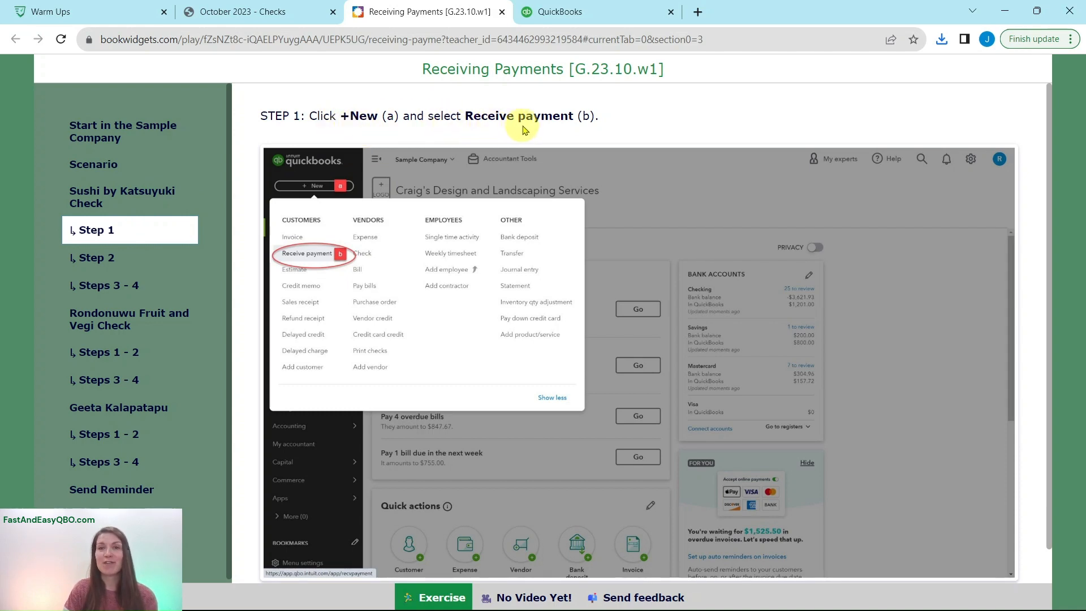
# Switch to QuickBooks and start a new Receive Payment form in the sample company
pyautogui.click(605, 9)
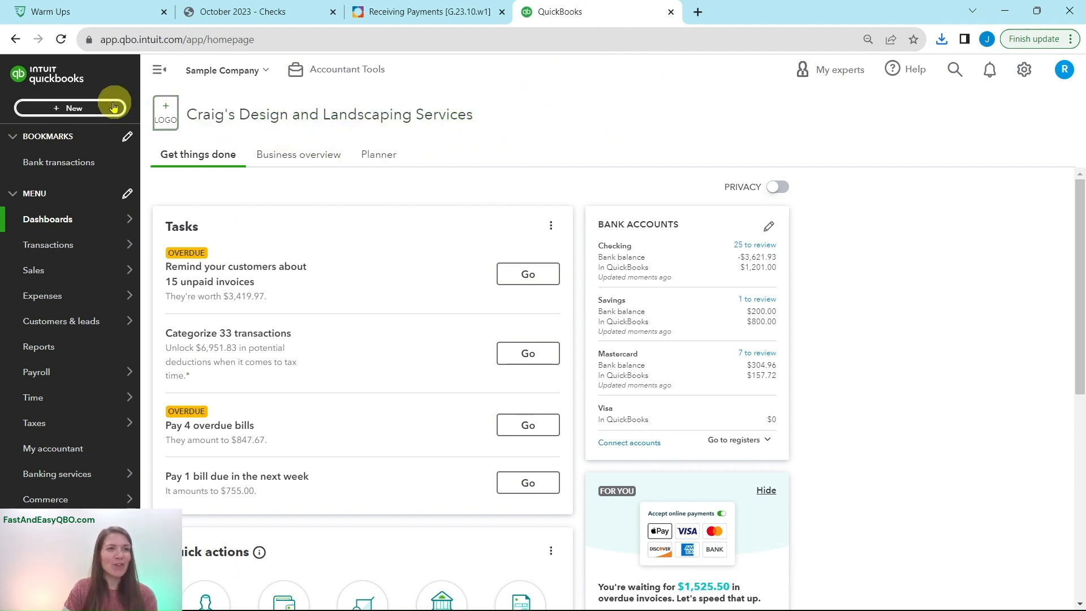
pyautogui.click(73, 110)
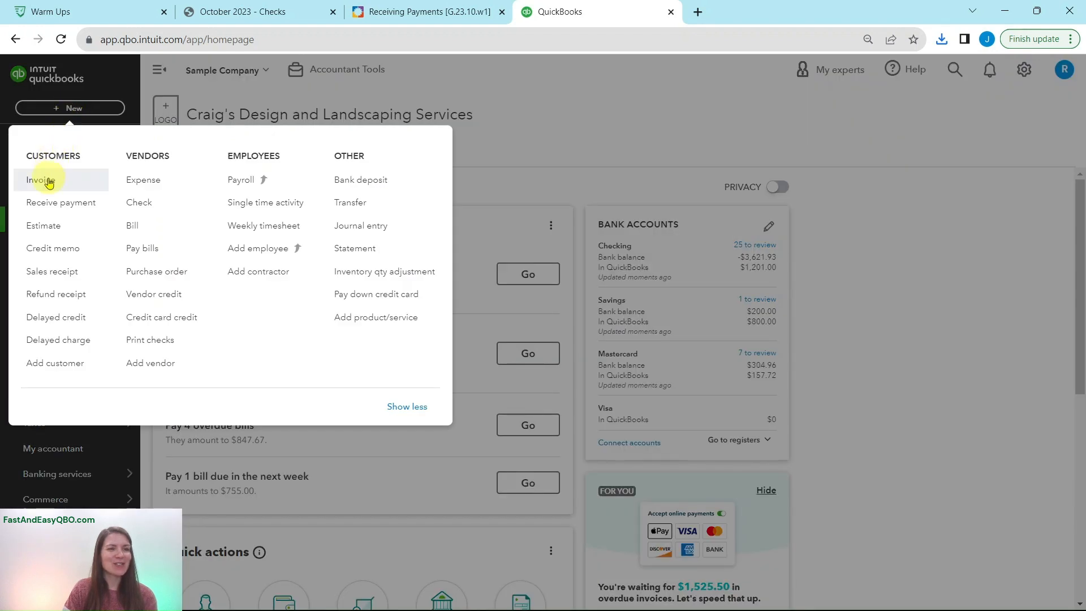
pyautogui.click(47, 209)
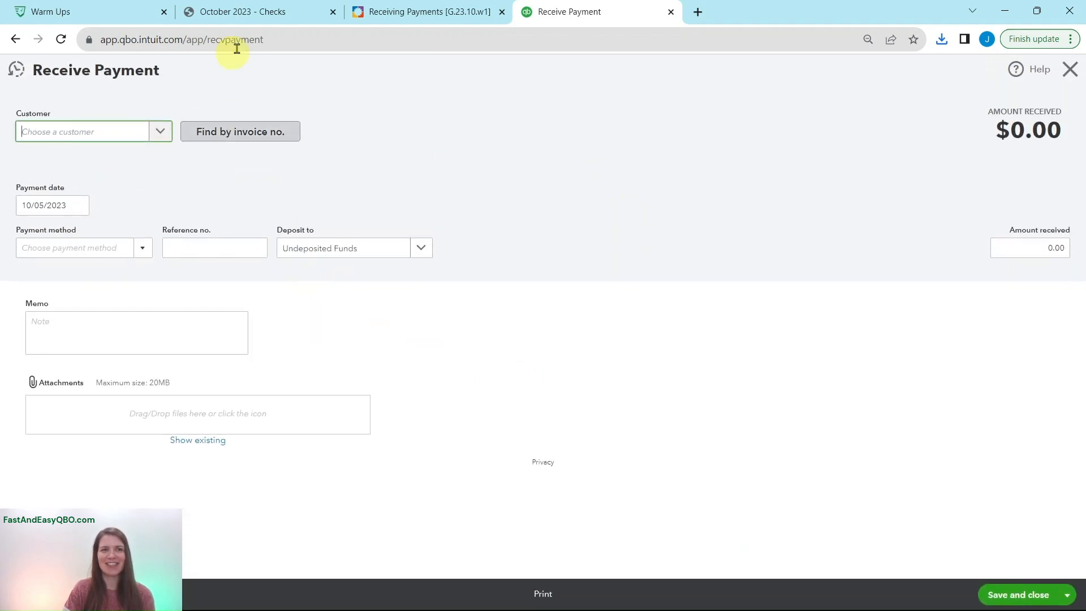
# Consult Step 2 of the exercise and choose Sushi by Katsuyuki as the customer on the Receive Payment form
pyautogui.click(405, 17)
pyautogui.click(94, 258)
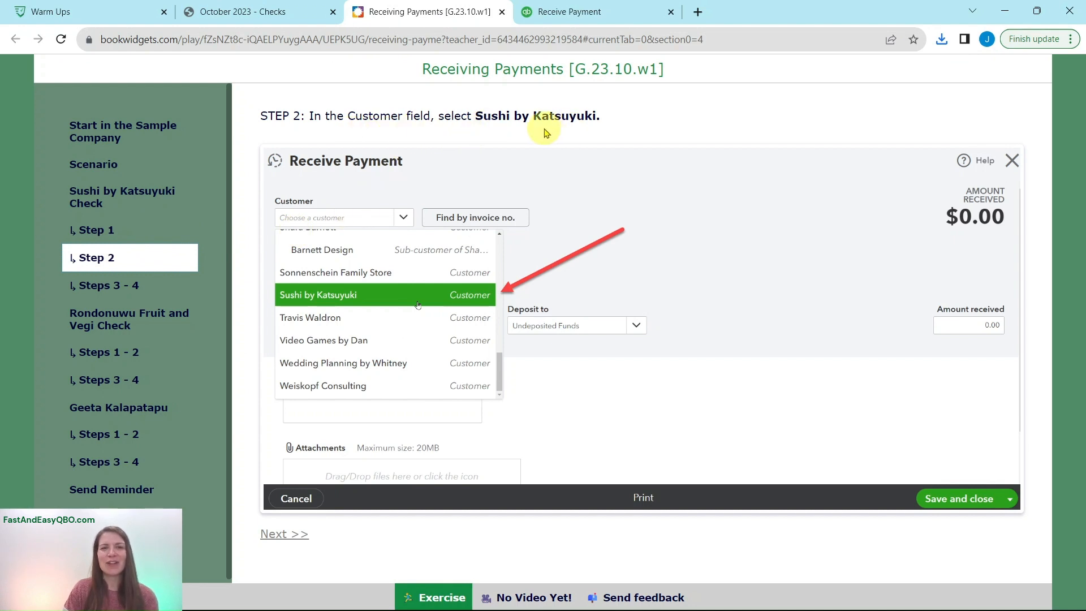
pyautogui.click(565, 16)
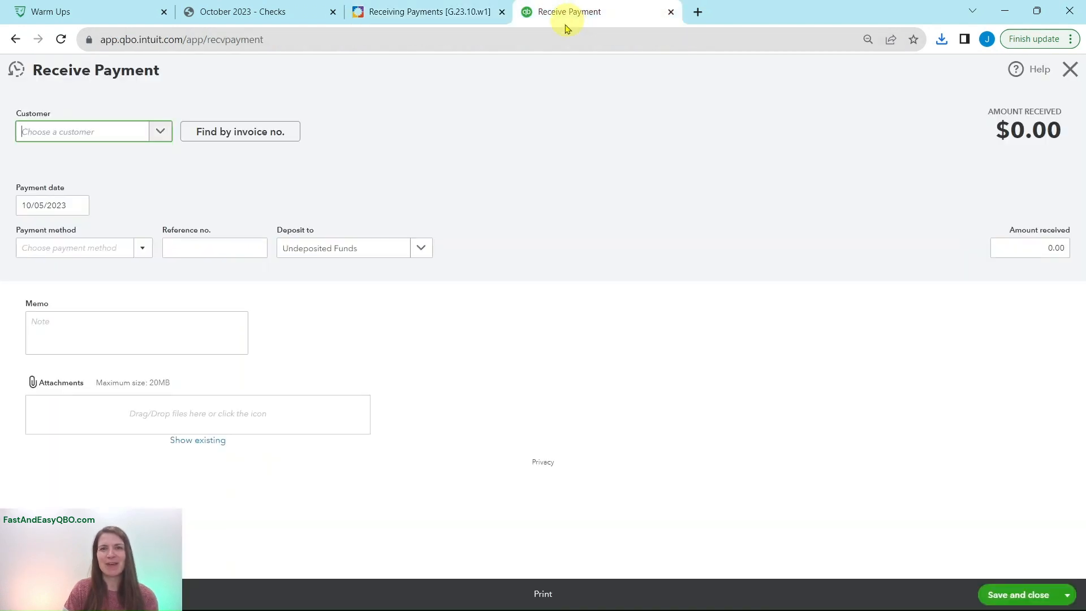
pyautogui.click(91, 137)
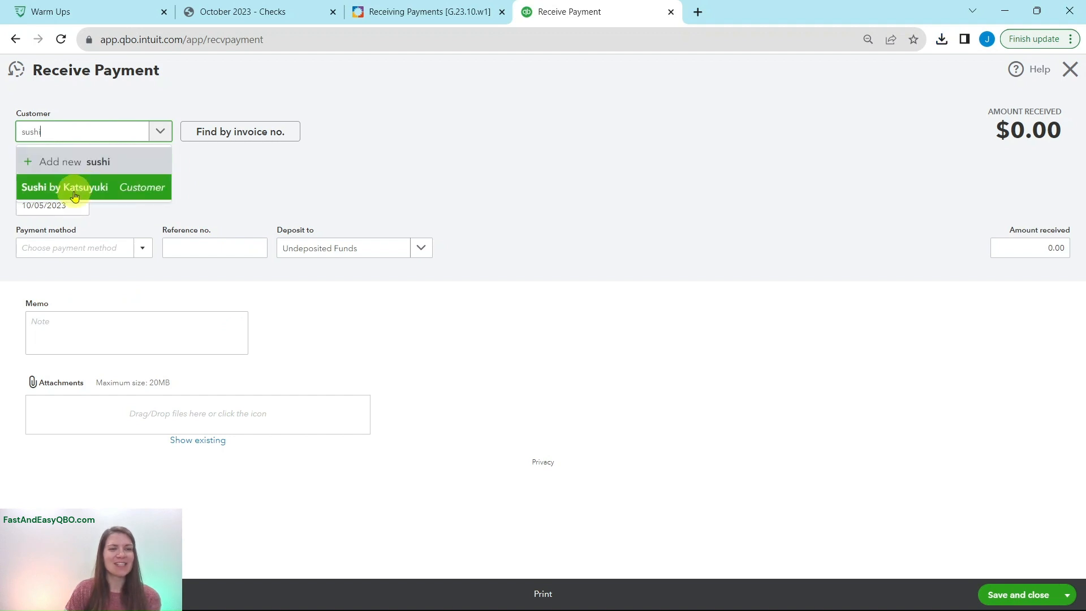
pyautogui.click(74, 195)
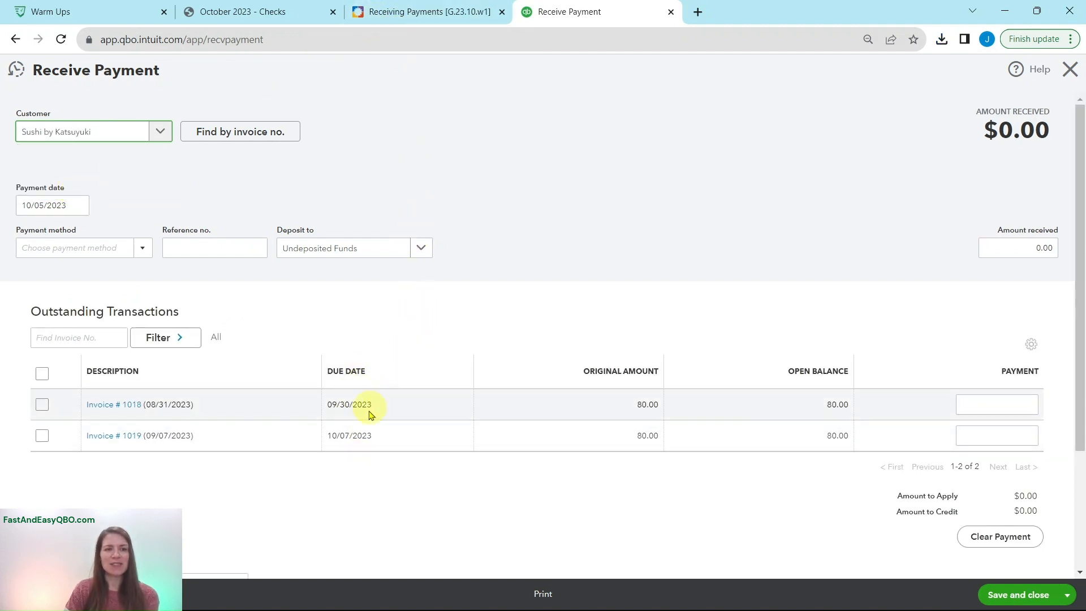
# Review Steps 3 - 4 of the exercise and the checks PDF, and set the payment method to Check
pyautogui.click(396, 12)
pyautogui.click(114, 280)
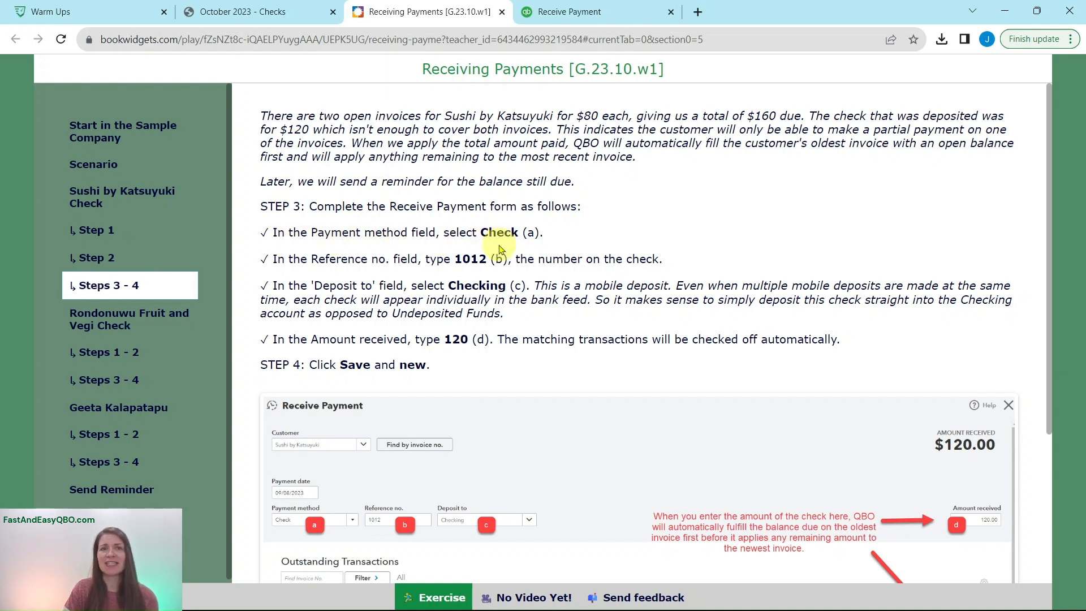
pyautogui.click(267, 12)
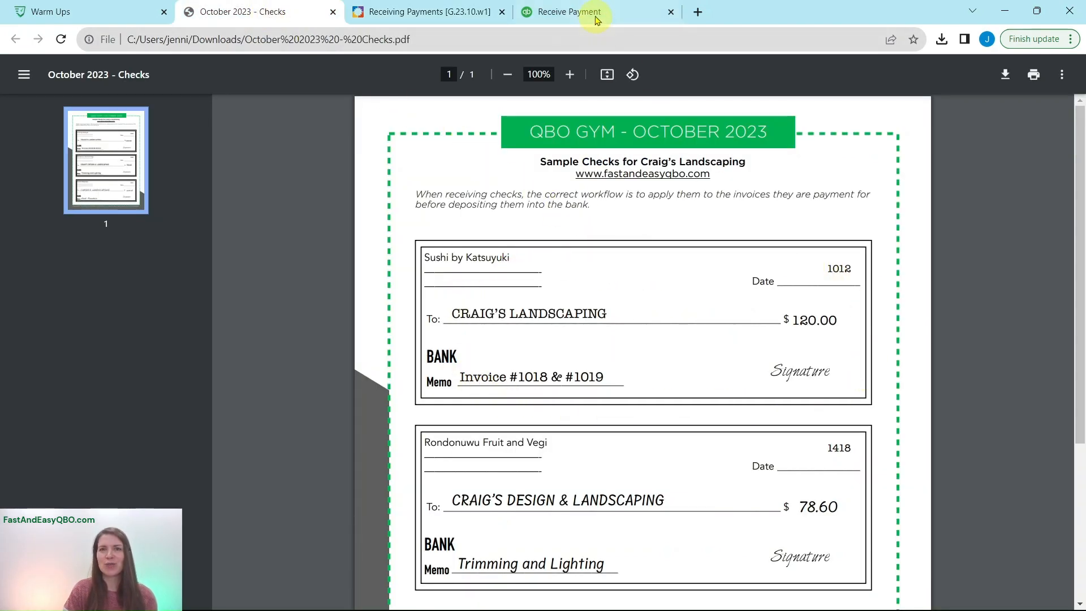
pyautogui.click(574, 12)
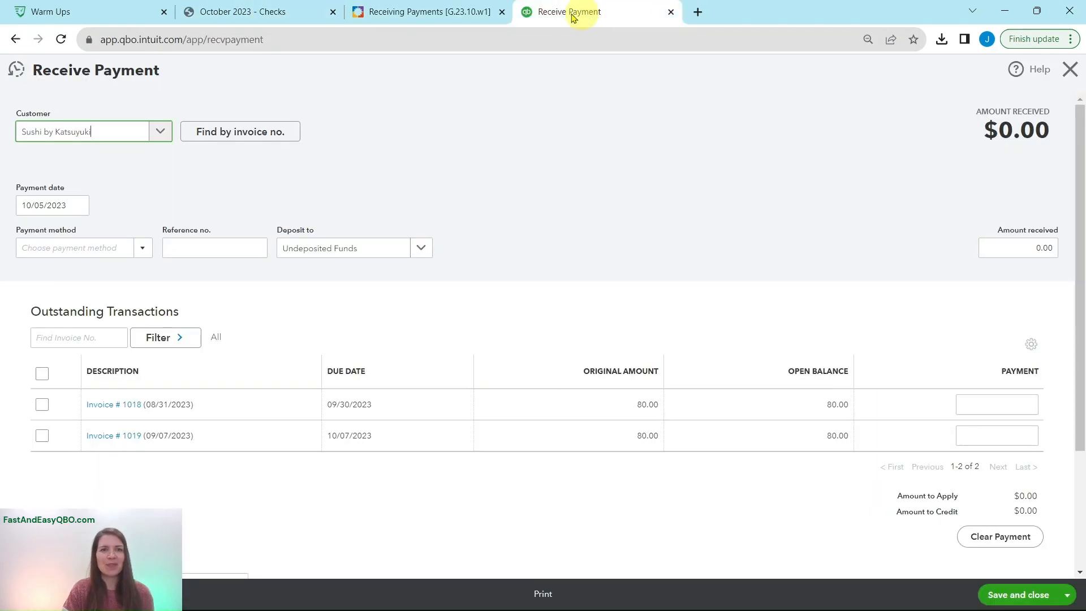
pyautogui.click(85, 247)
pyautogui.click(143, 249)
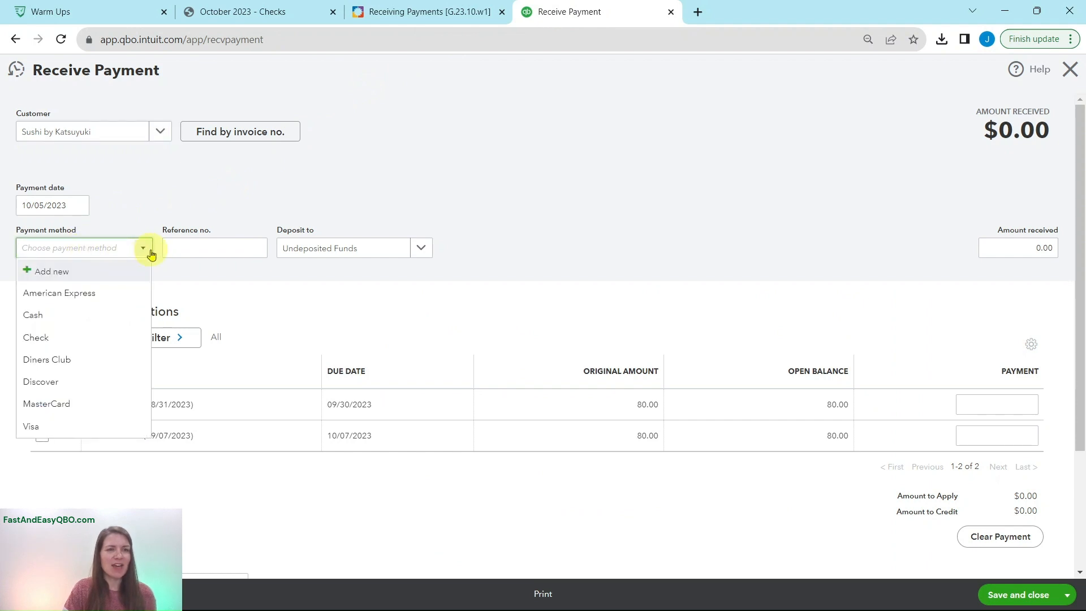
pyautogui.click(39, 337)
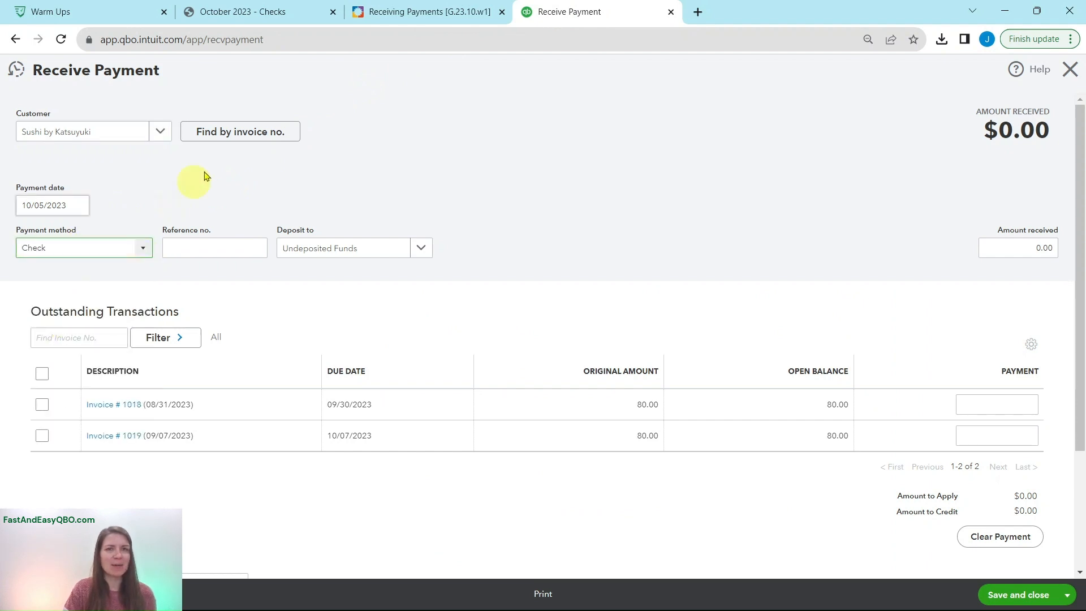
# Look up the number on the Sushi by Katsuyuki check and enter 1012 as the payment's reference number
pyautogui.click(405, 10)
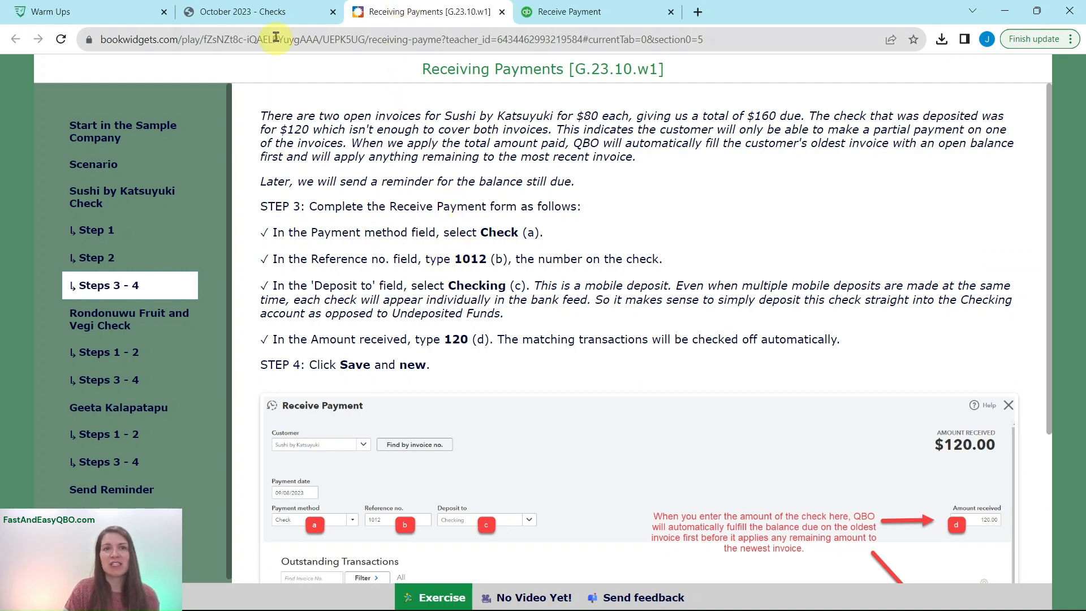
pyautogui.click(275, 14)
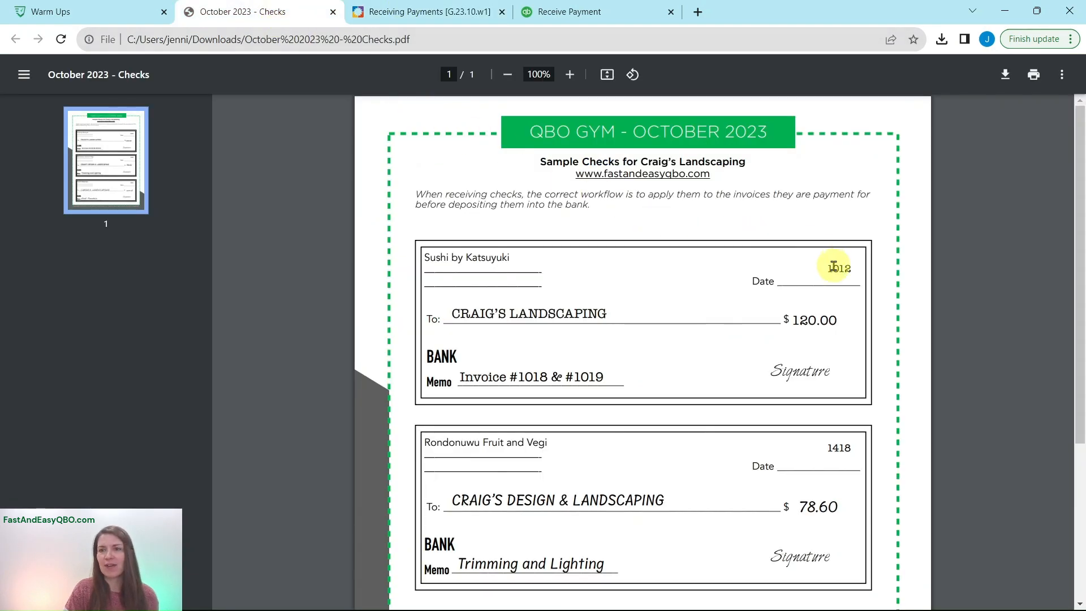
pyautogui.click(623, 13)
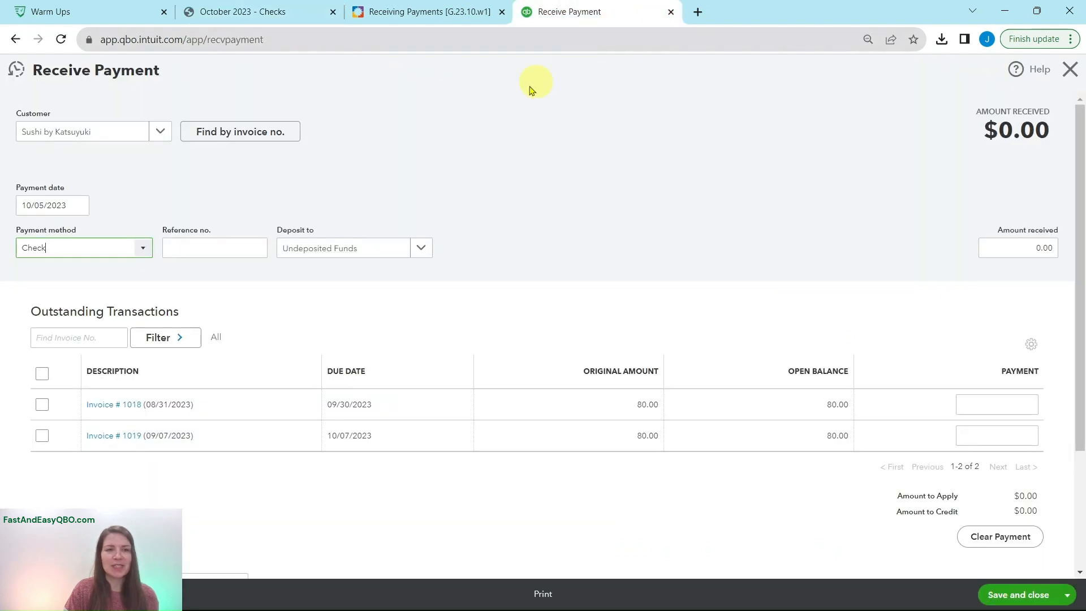
pyautogui.click(244, 252)
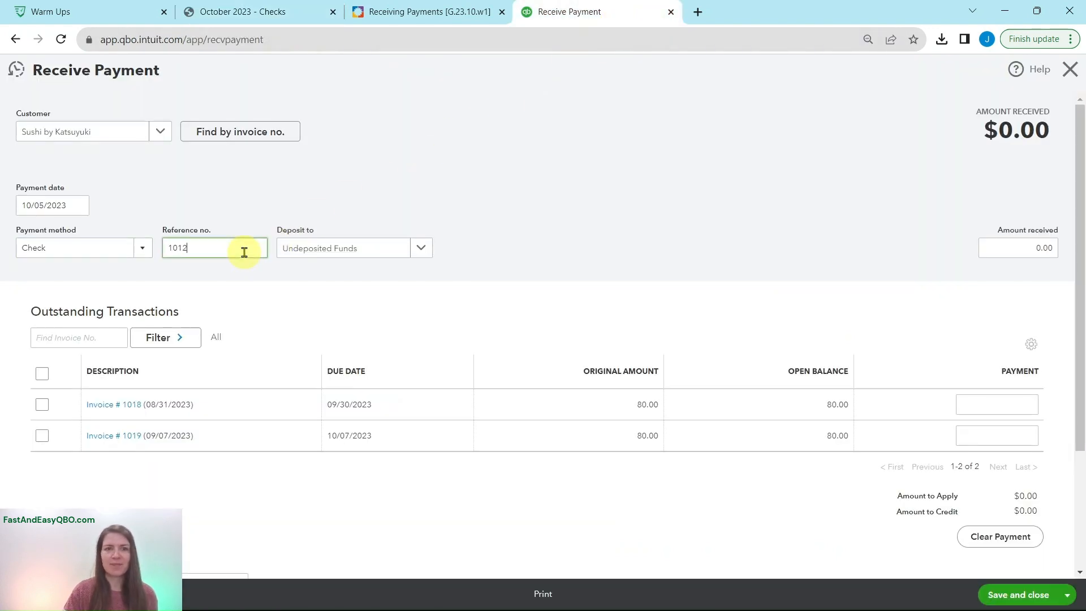
# Consult the exercise's deposit instruction and set the payment to deposit to the Checking bank account
pyautogui.click(396, 13)
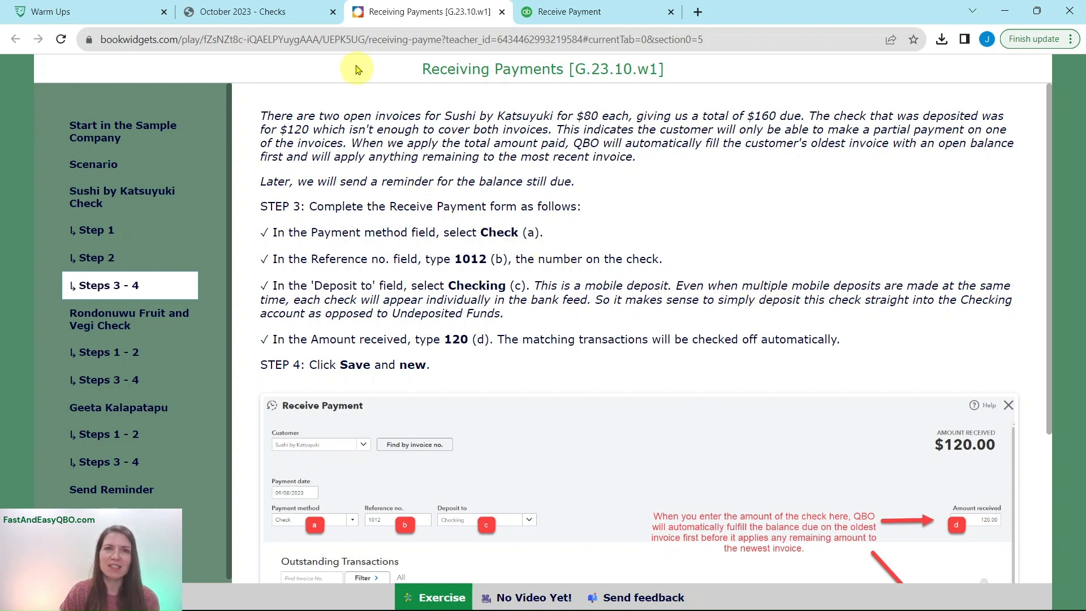
pyautogui.click(525, 15)
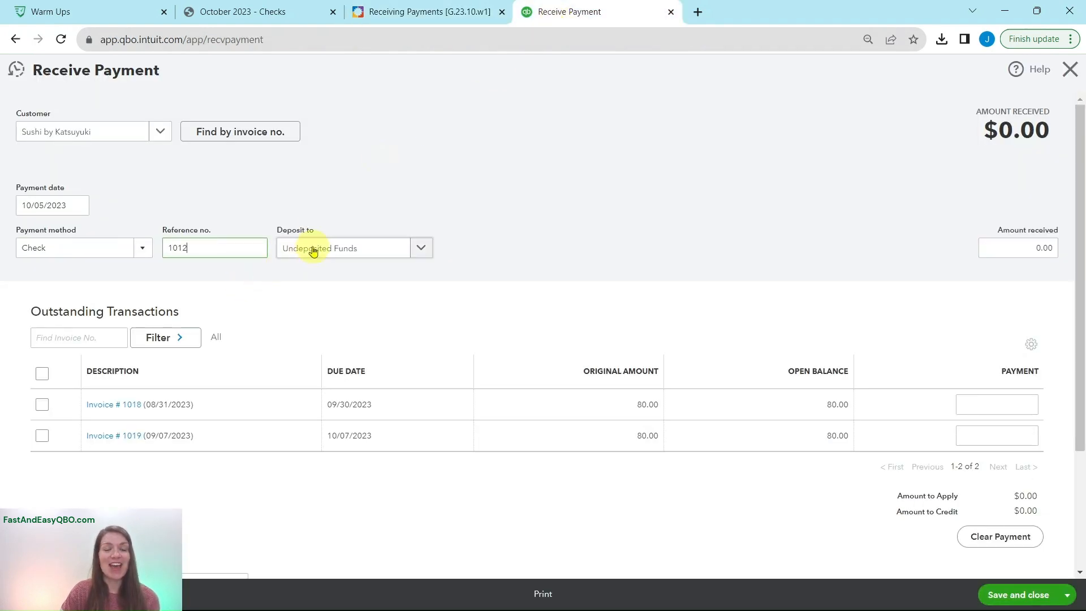
pyautogui.click(423, 249)
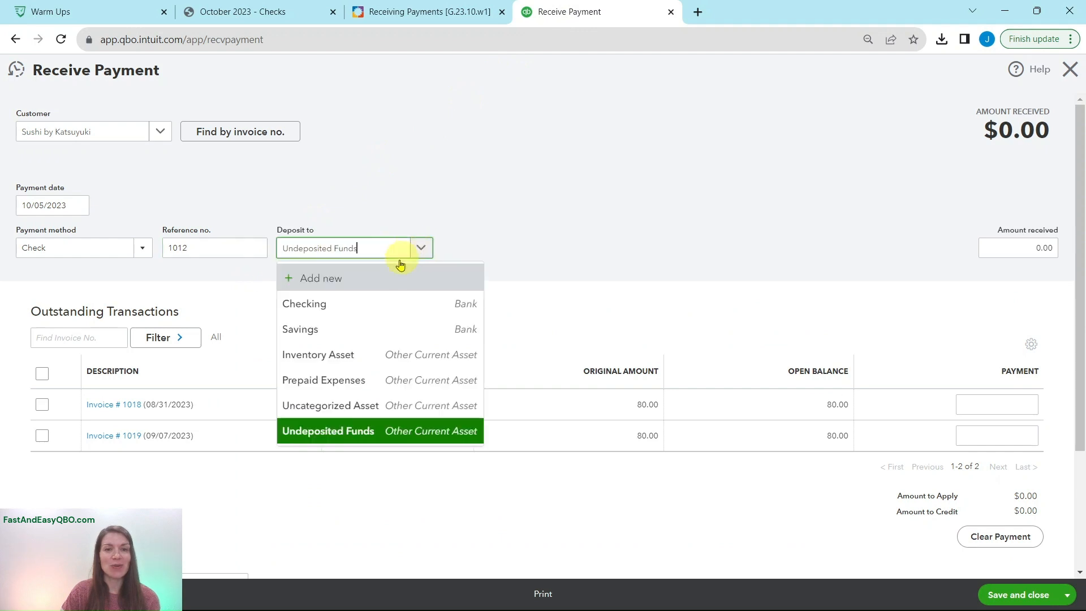
pyautogui.click(322, 302)
# Consult the exercise and the Sushi by Katsuyuki check for the amount, and enter 120 as the amount received
pyautogui.click(399, 15)
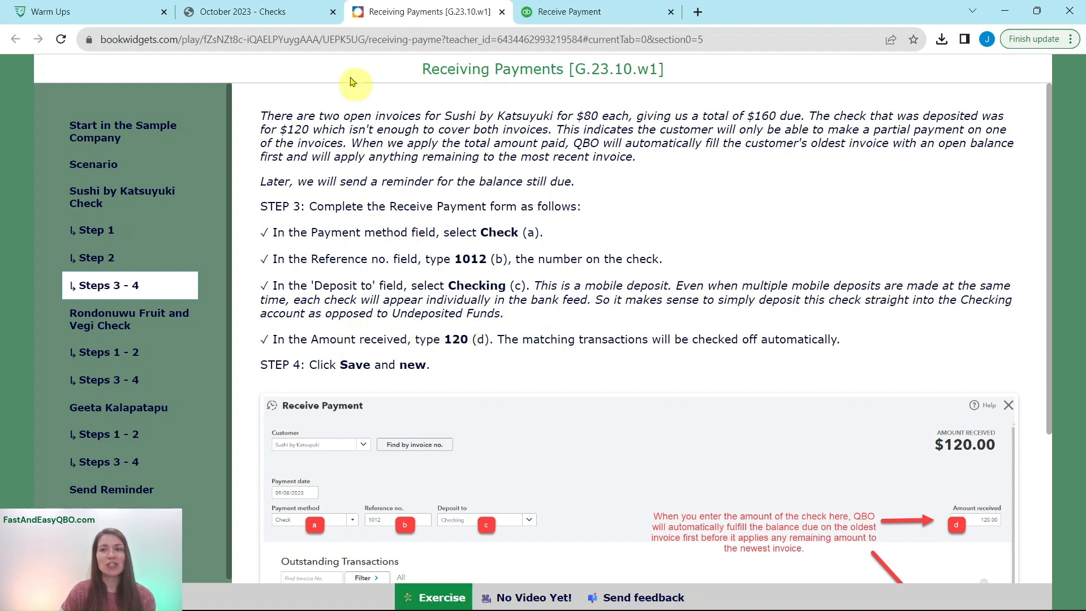
pyautogui.click(286, 12)
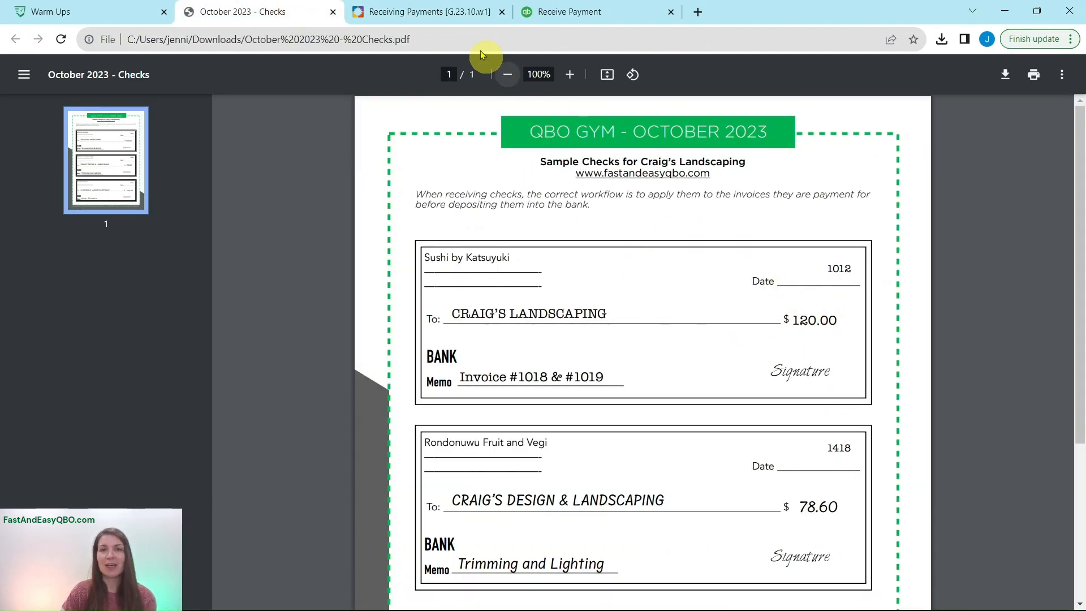
pyautogui.click(449, 16)
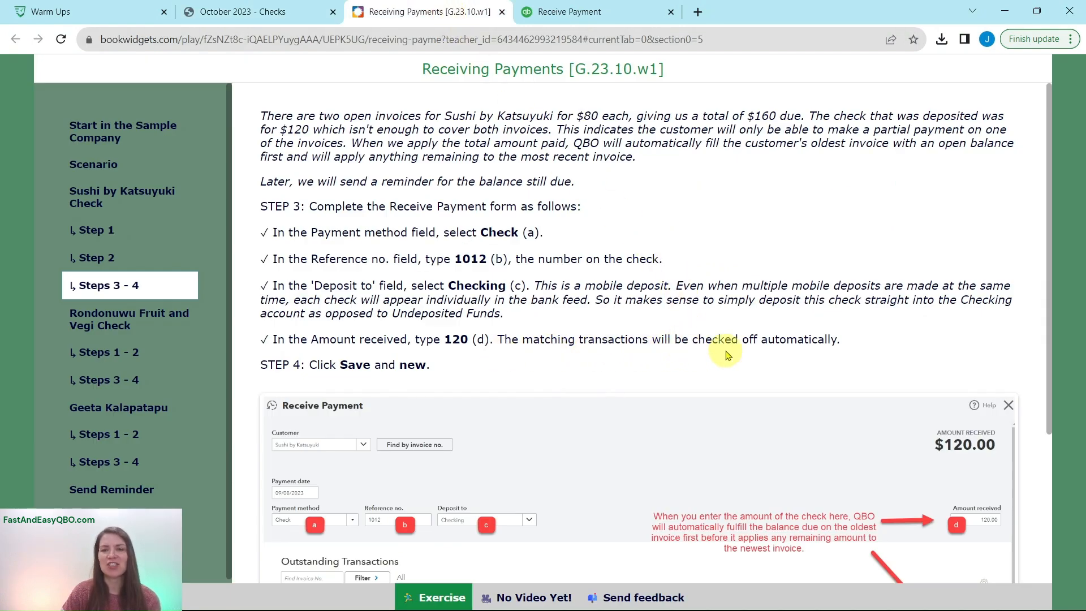
pyautogui.click(585, 24)
pyautogui.click(1025, 247)
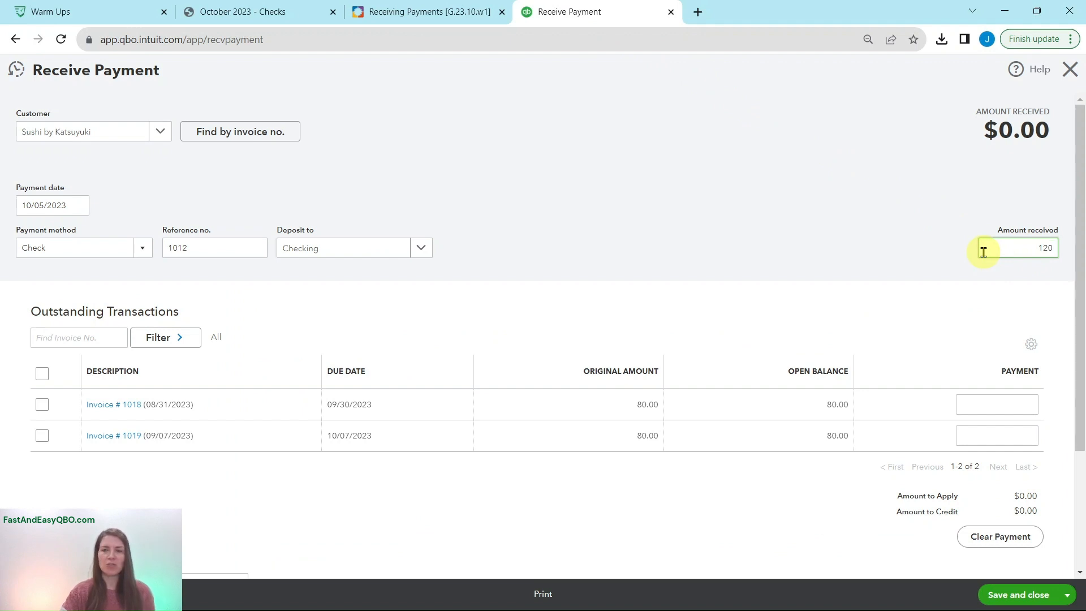
pyautogui.press('Tab')
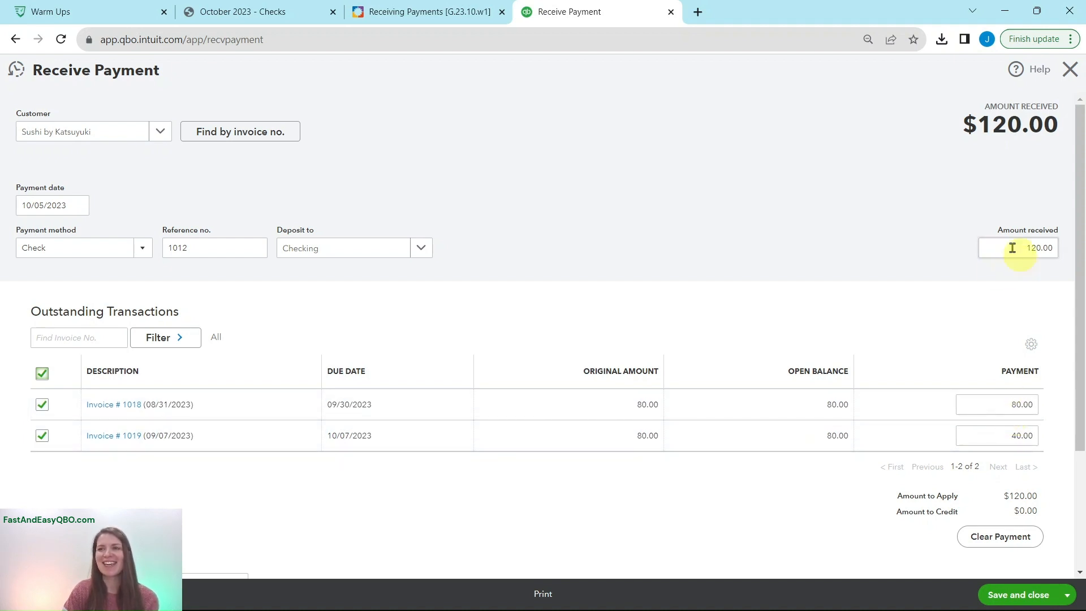
# Consult Step 4 of the exercise, save the Sushi by Katsuyuki payment and start a new one
pyautogui.click(399, 21)
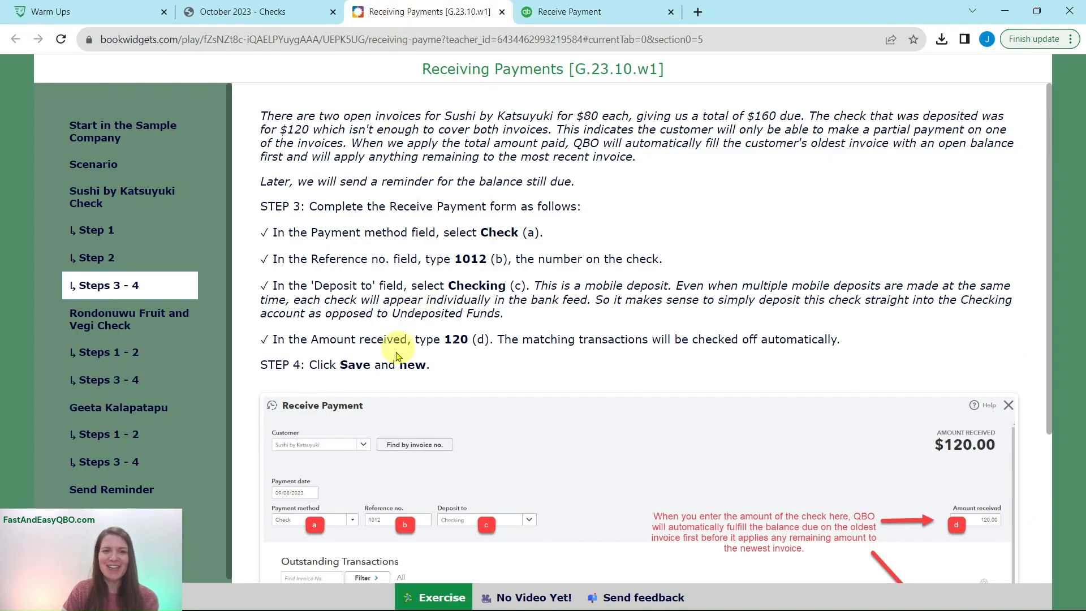
pyautogui.click(609, 17)
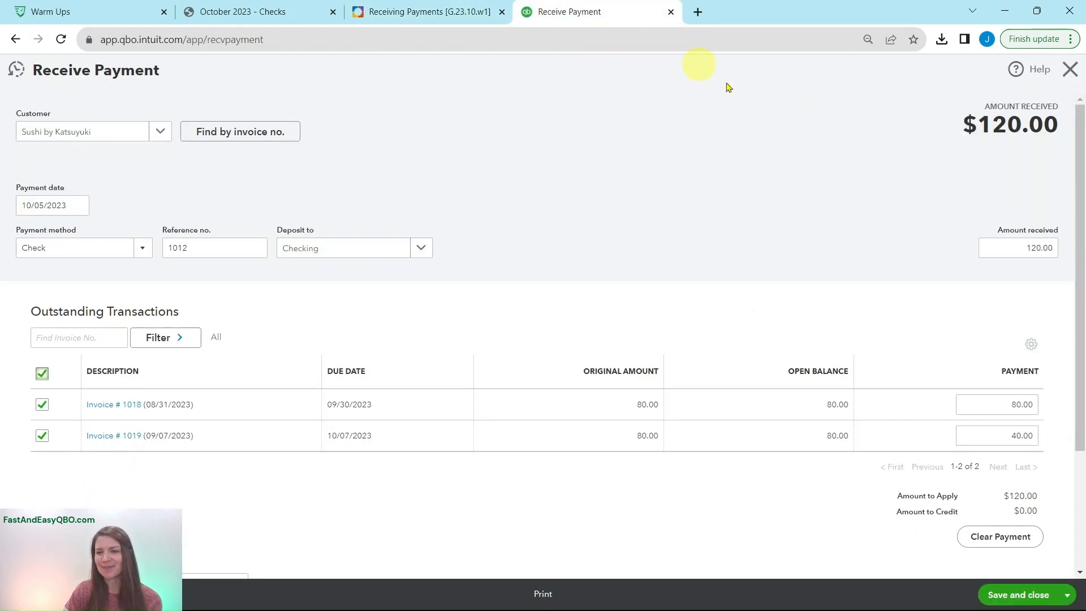
pyautogui.click(1069, 598)
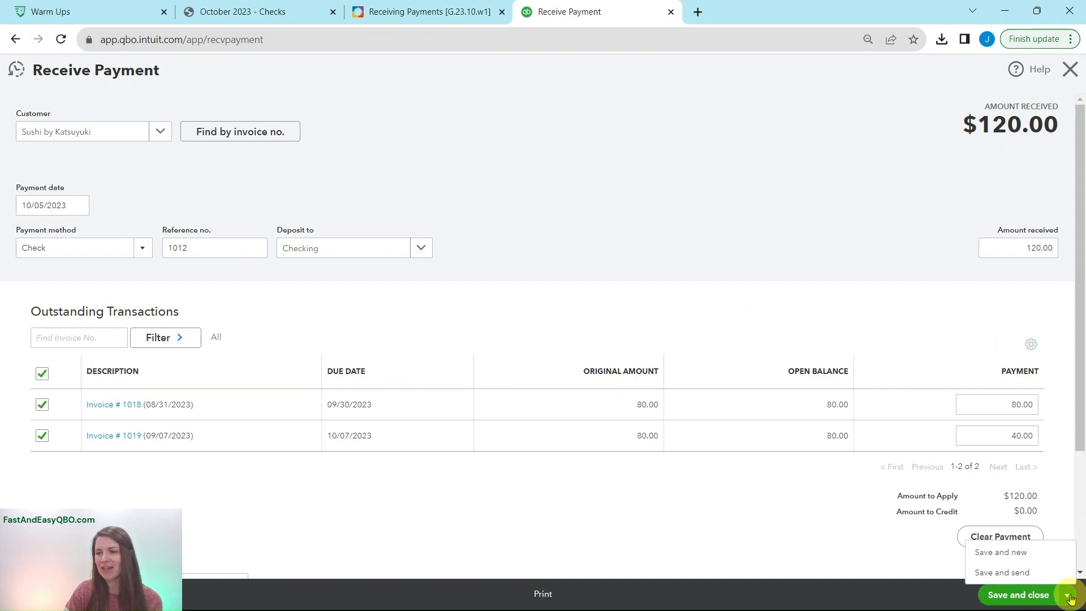
pyautogui.click(1000, 554)
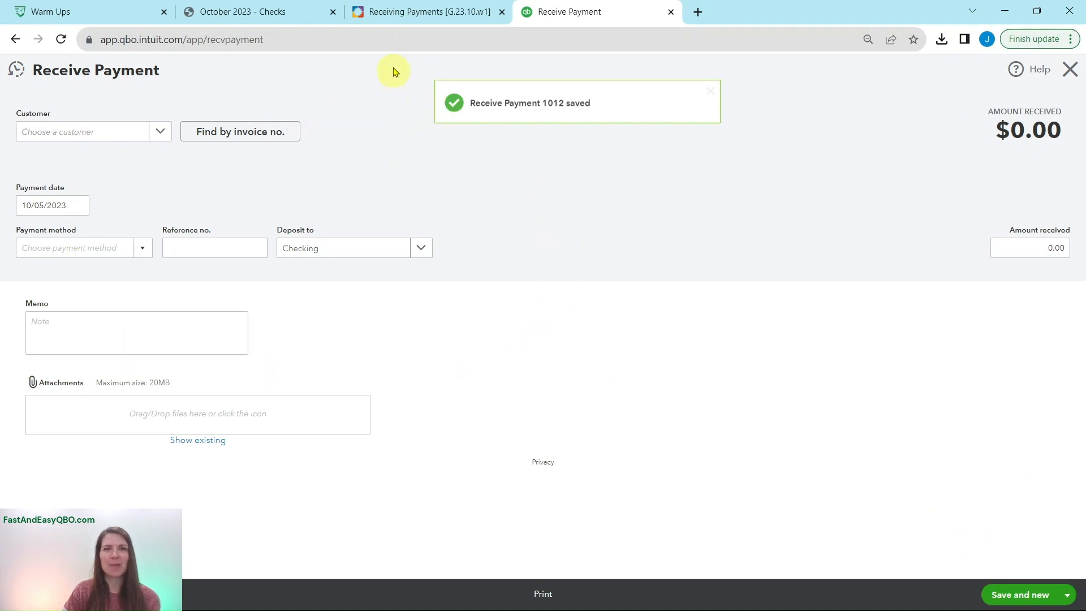
# Consult Steps 1 - 2 of the Rondonuwu Fruit and Vegi check section and choose Rondonuwu Fruit and Vegi as the payment's customer
pyautogui.click(403, 12)
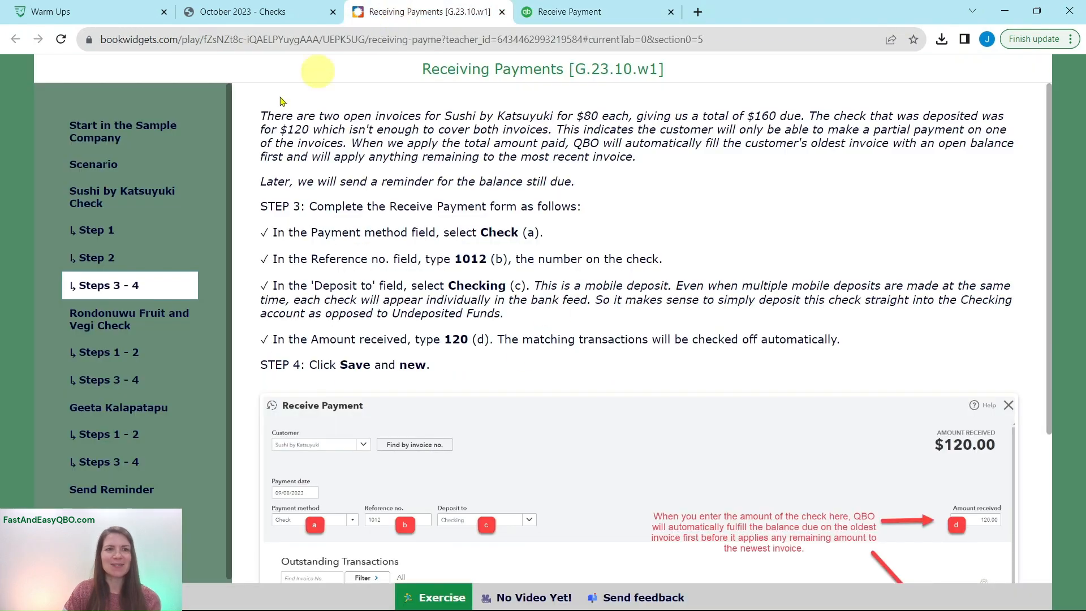
pyautogui.click(111, 324)
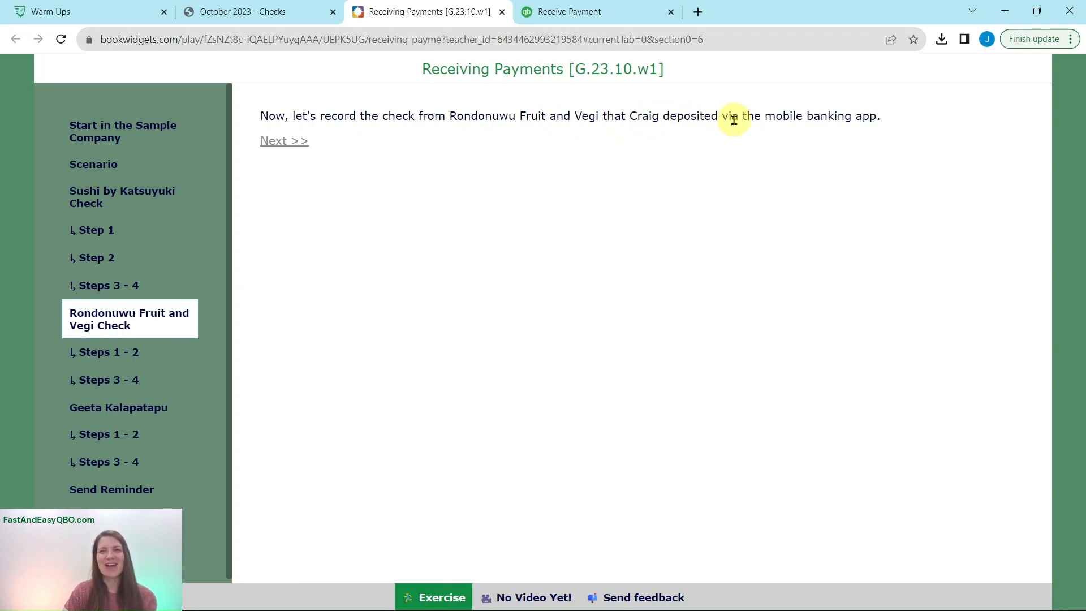
pyautogui.click(90, 351)
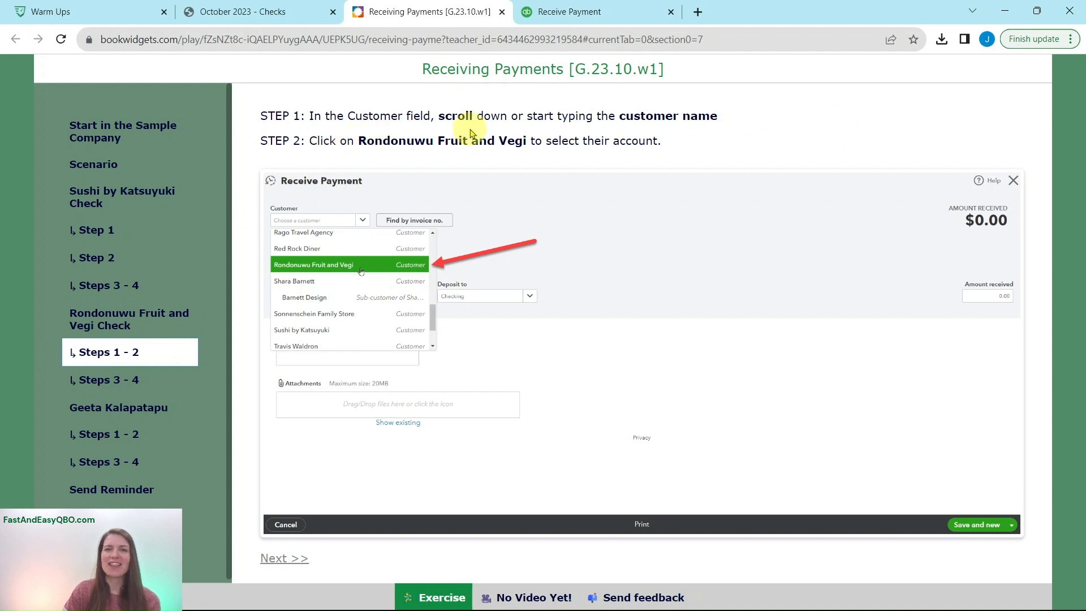
pyautogui.click(576, 18)
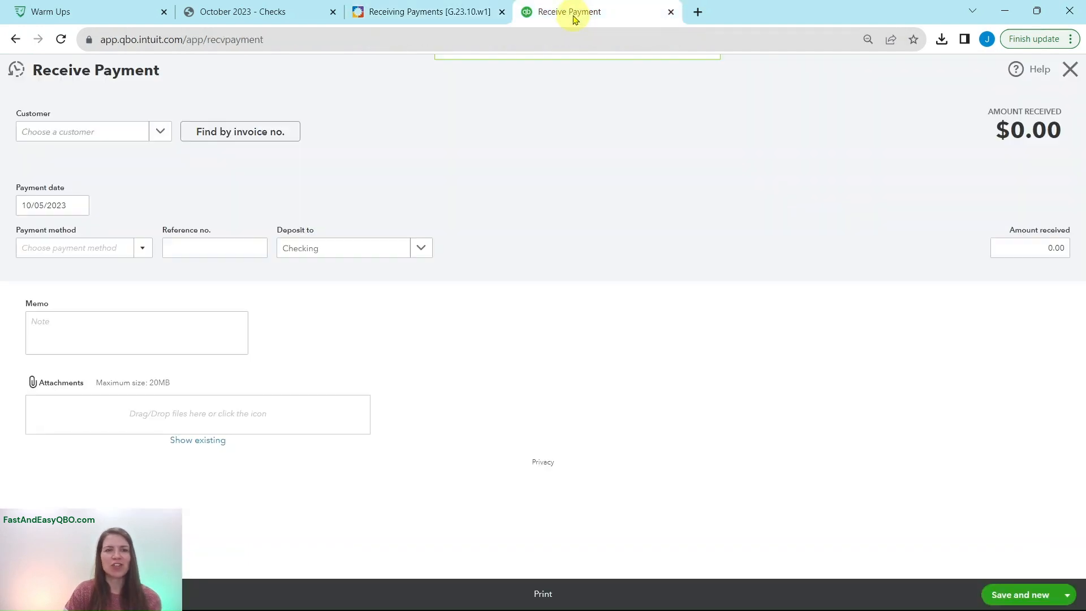
pyautogui.click(95, 132)
pyautogui.write('rondon')
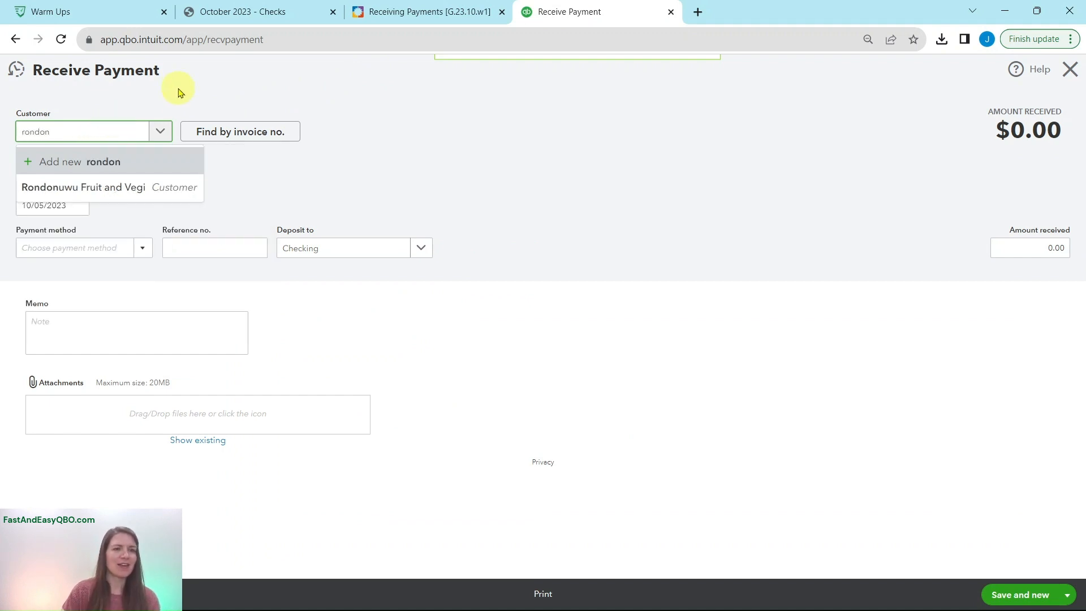
pyautogui.click(150, 187)
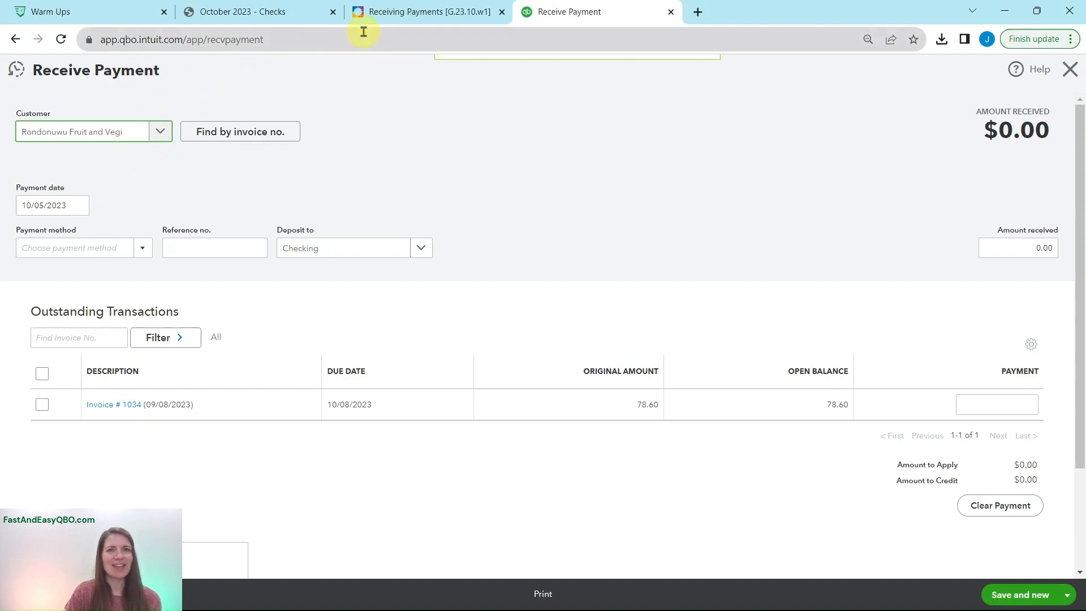
# Review Steps 3 - 4 for the Rondonuwu Fruit and Vegi check and the checks PDF, and set the payment method to Check
pyautogui.click(373, 14)
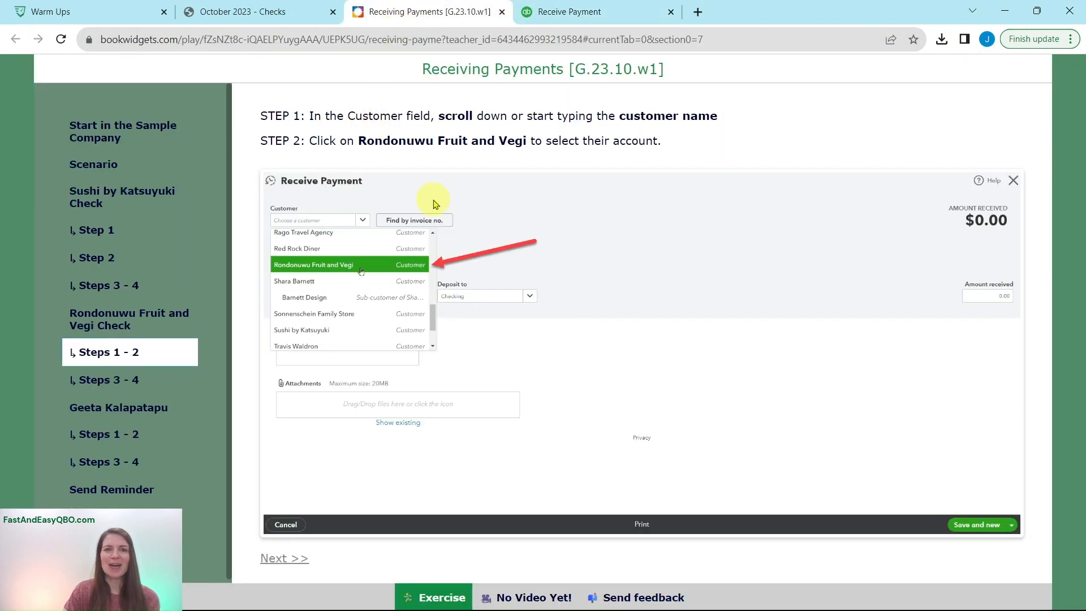
pyautogui.click(89, 384)
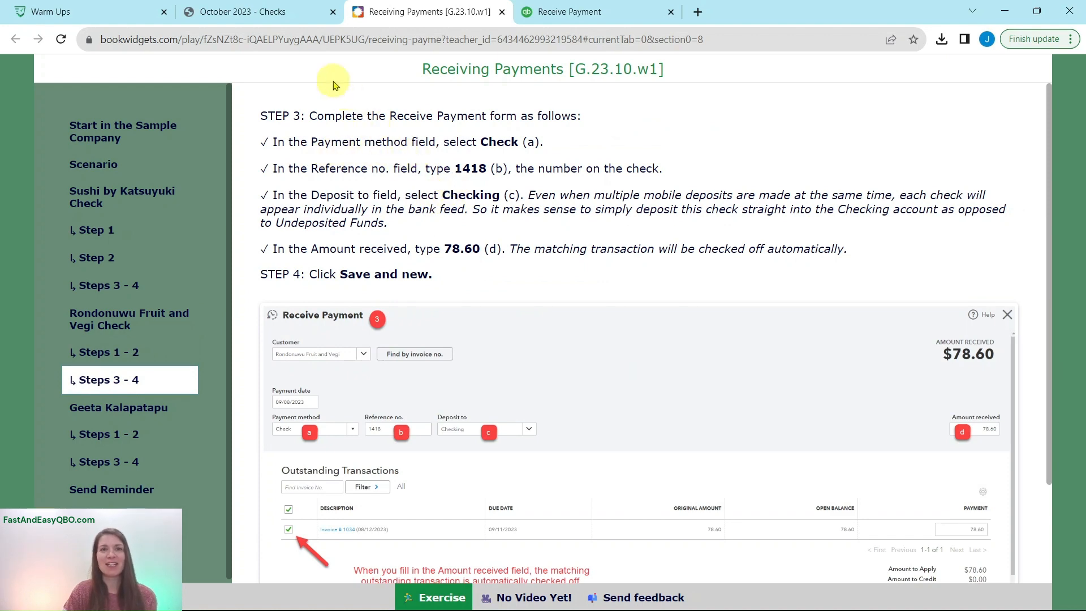
pyautogui.click(274, 13)
pyautogui.scroll(-4, 506, 234)
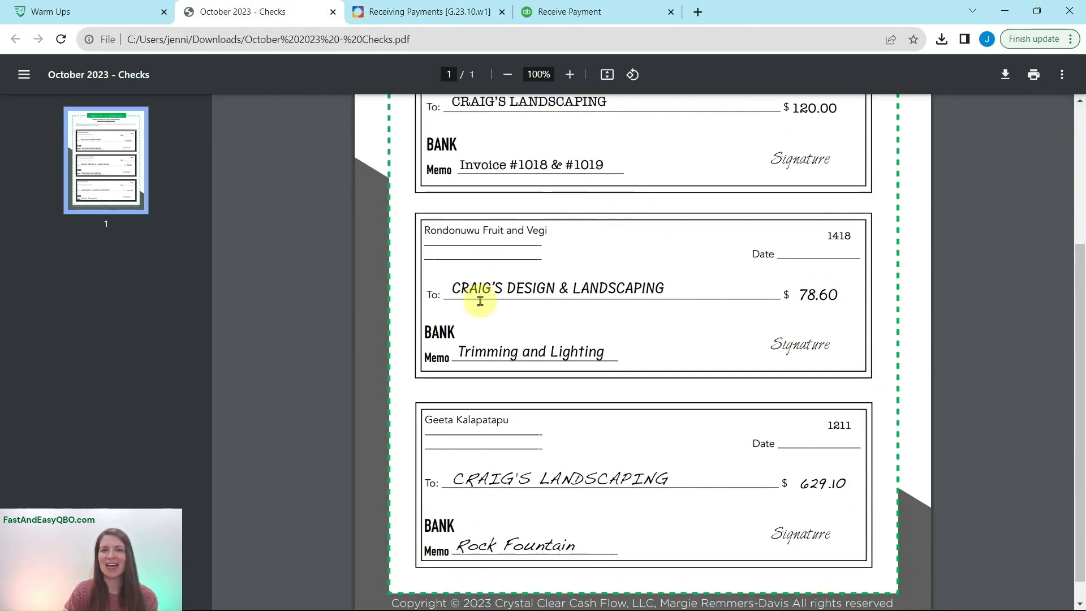
pyautogui.click(556, 17)
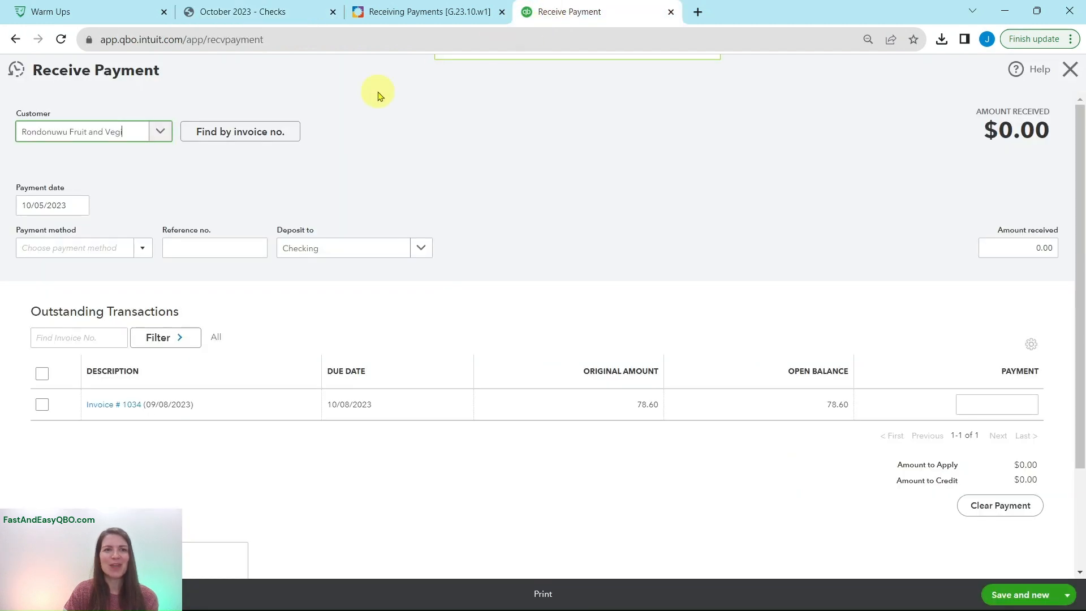
pyautogui.click(143, 250)
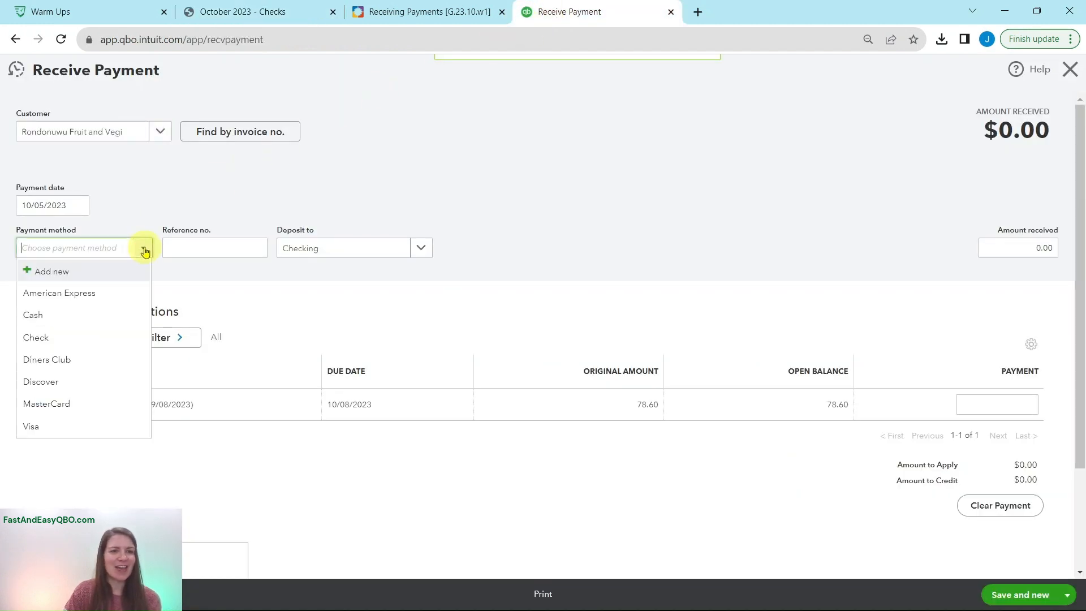
pyautogui.click(67, 338)
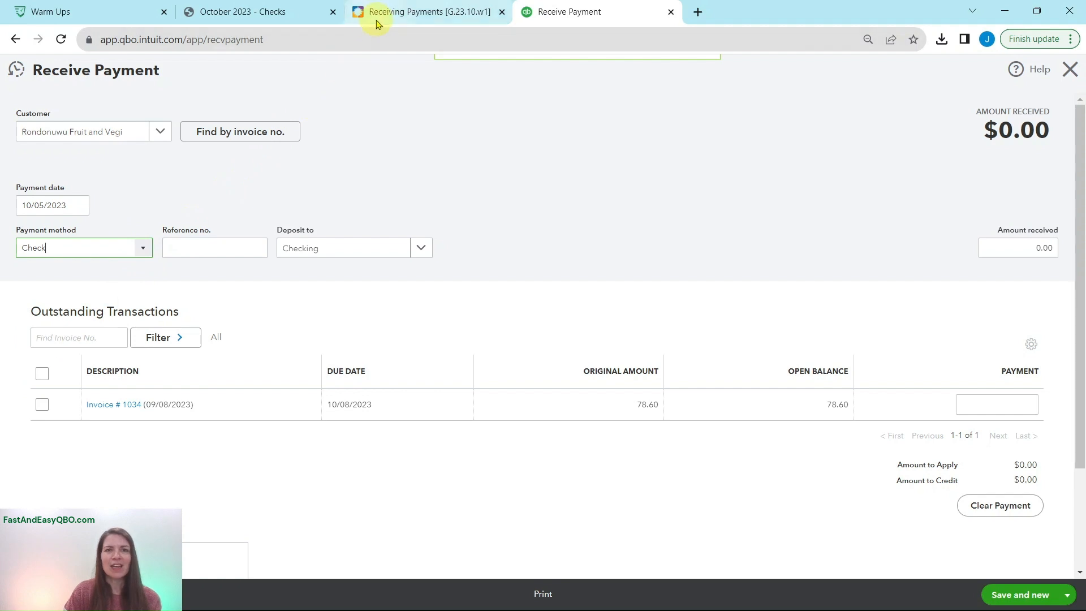
# Look up the number on the Rondonuwu Fruit and Vegi check and enter 1418 as the payment's reference number
pyautogui.click(272, 21)
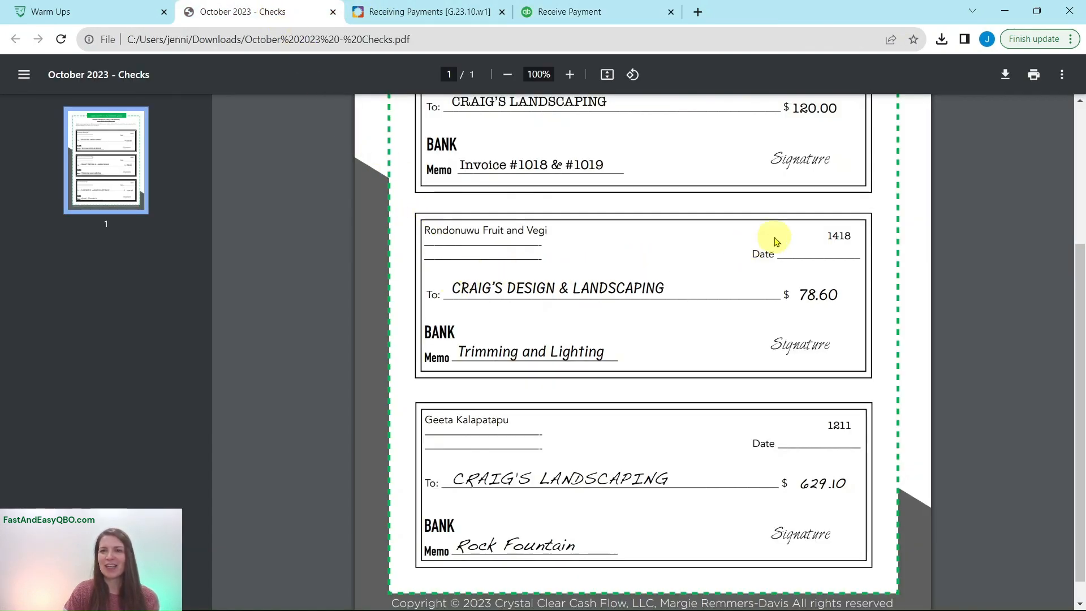
pyautogui.click(616, 17)
pyautogui.click(222, 248)
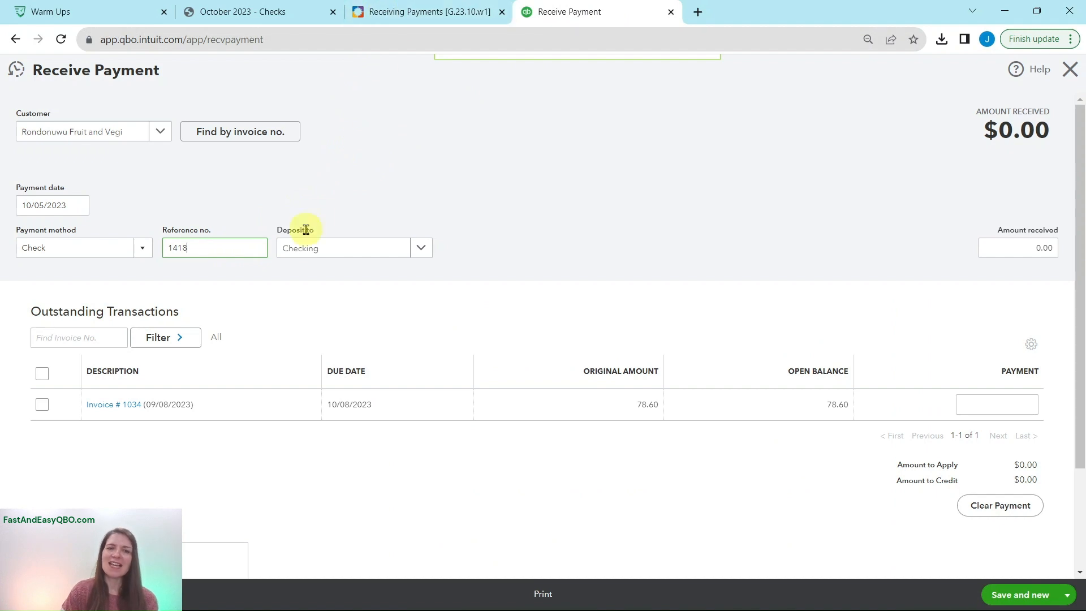
# Consult the exercise's deposit instruction and select Checking as the deposit account for the Rondonuwu Fruit and Vegi payment
pyautogui.click(390, 13)
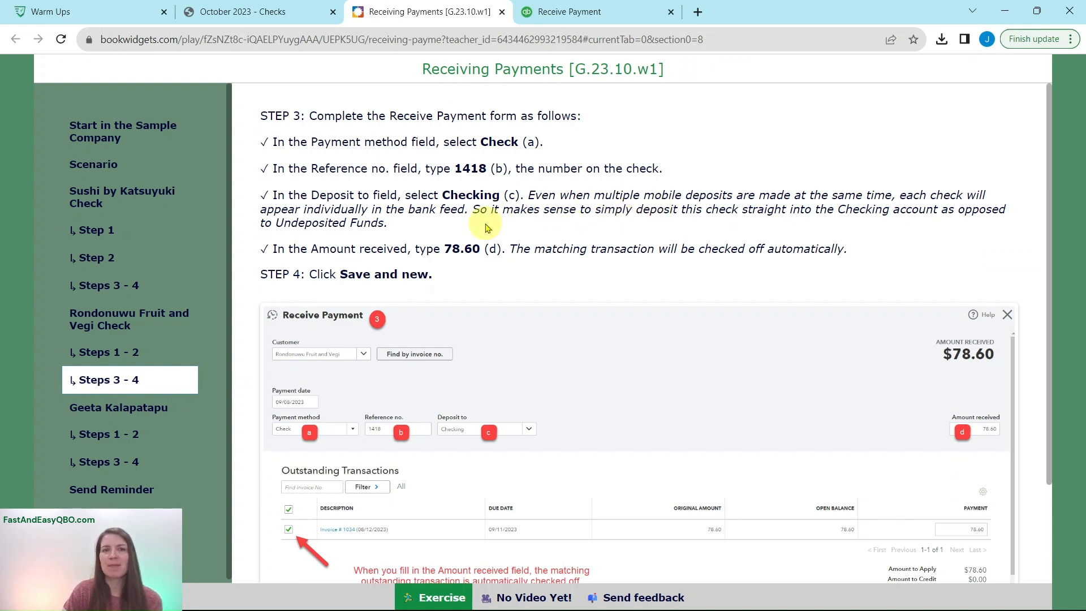
pyautogui.click(569, 12)
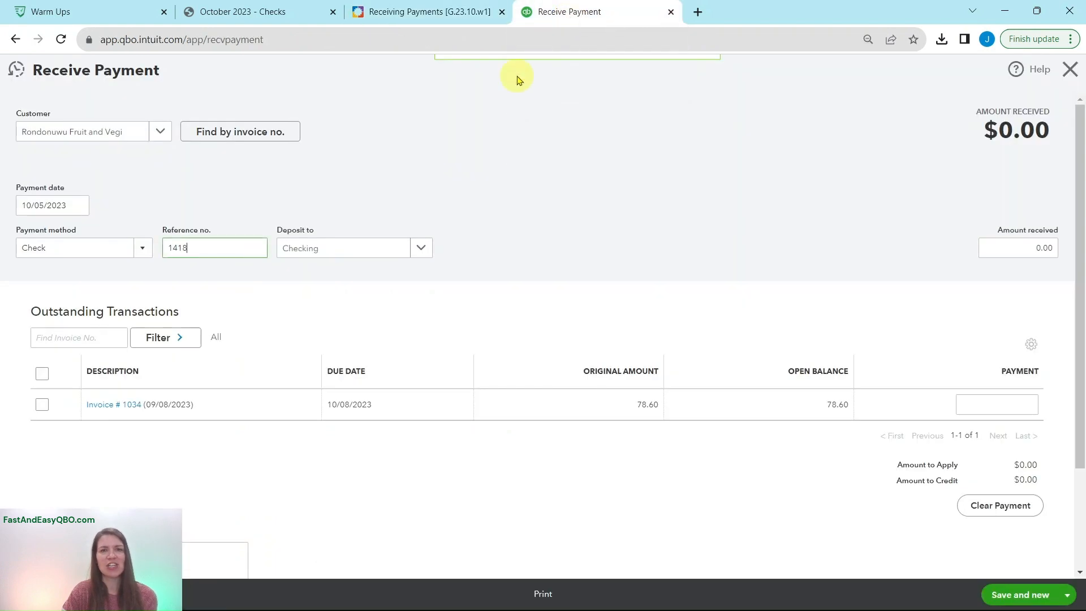
pyautogui.click(422, 249)
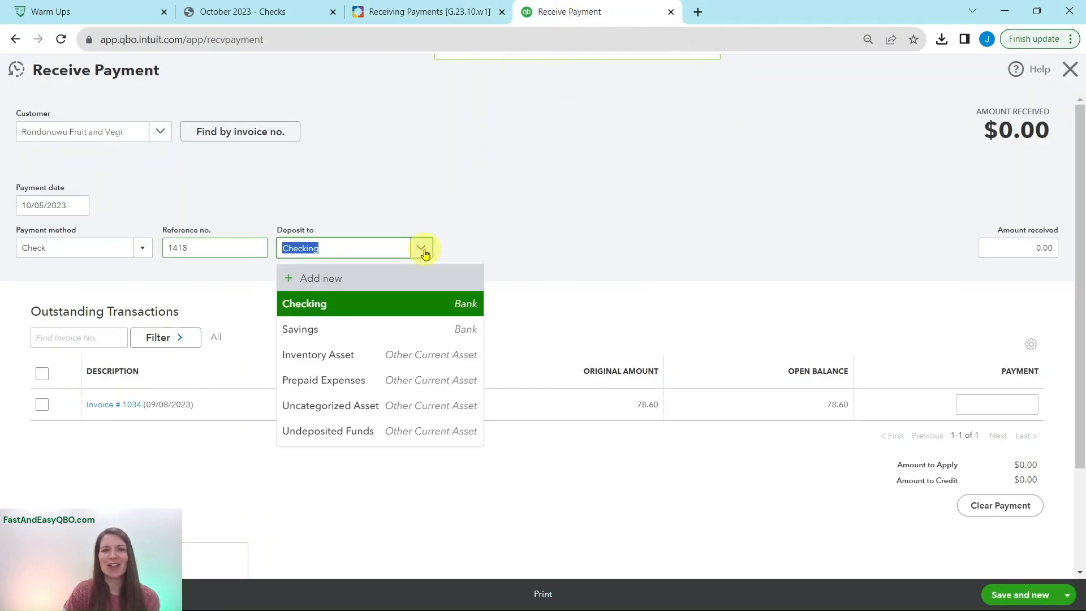
pyautogui.click(421, 294)
# Look up the amount in the exercise and on the Rondonuwu Fruit and Vegi check, and enter 78.60 as the amount received
pyautogui.click(425, 23)
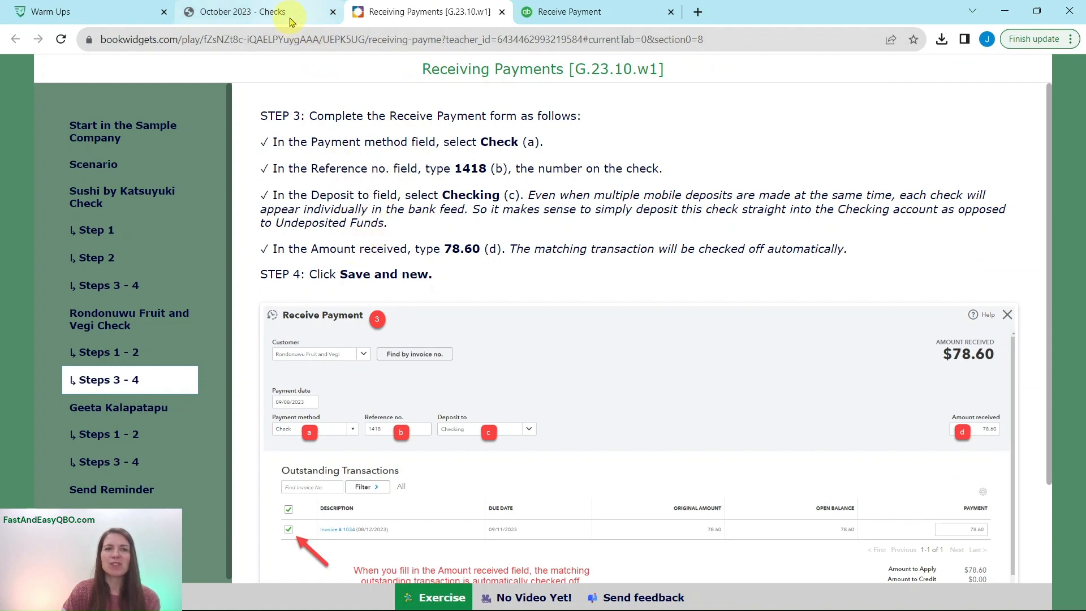
pyautogui.click(290, 17)
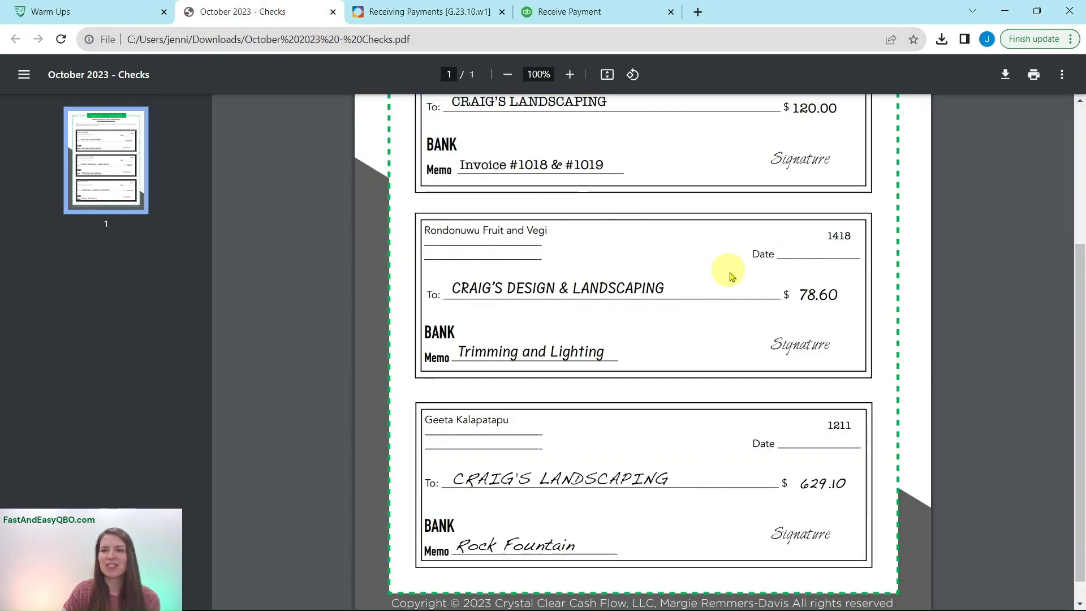
pyautogui.click(585, 20)
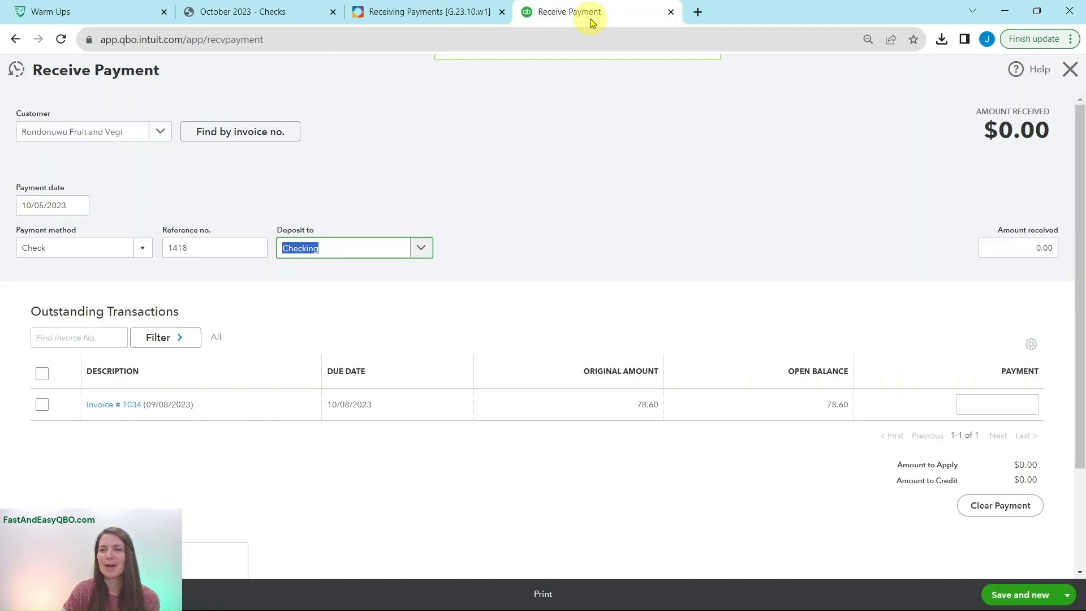
pyautogui.click(1026, 247)
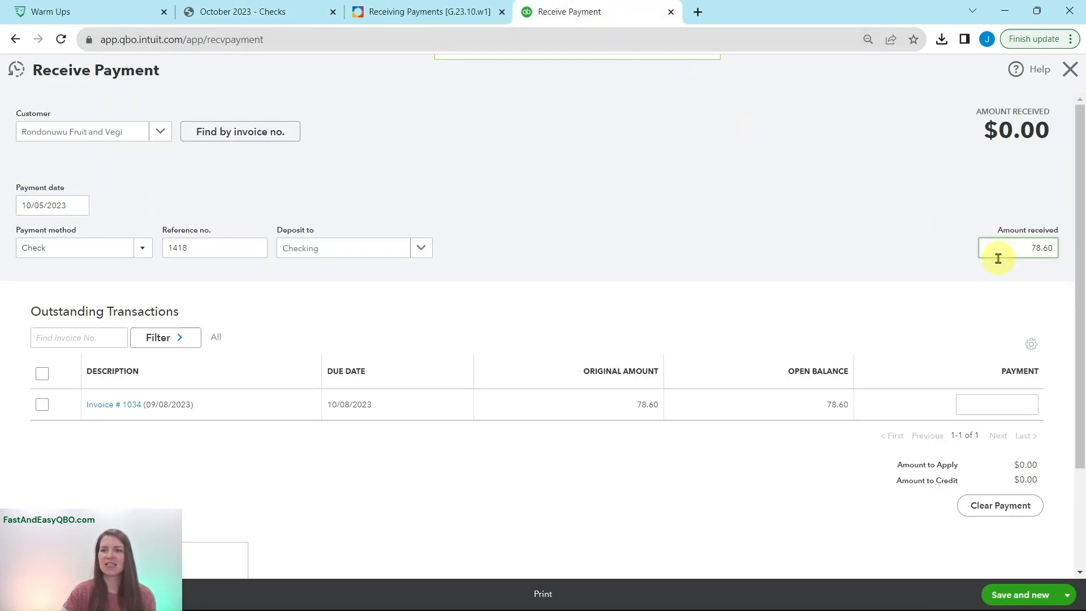
pyautogui.press('Tab')
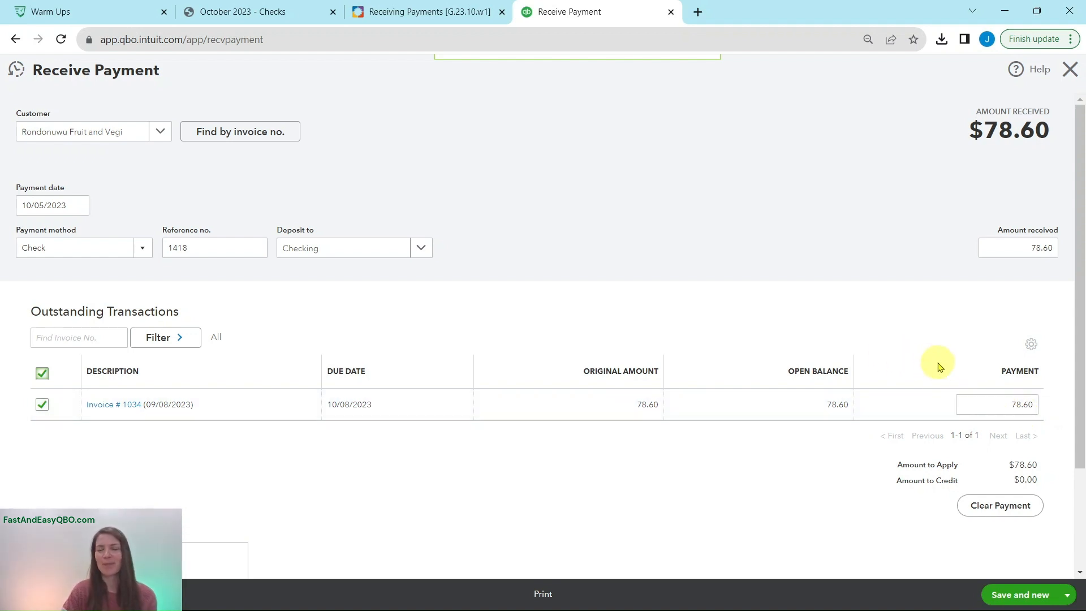
# Consult Step 4 of the exercise, save the Rondonuwu Fruit and Vegi payment and start a new one
pyautogui.click(443, 14)
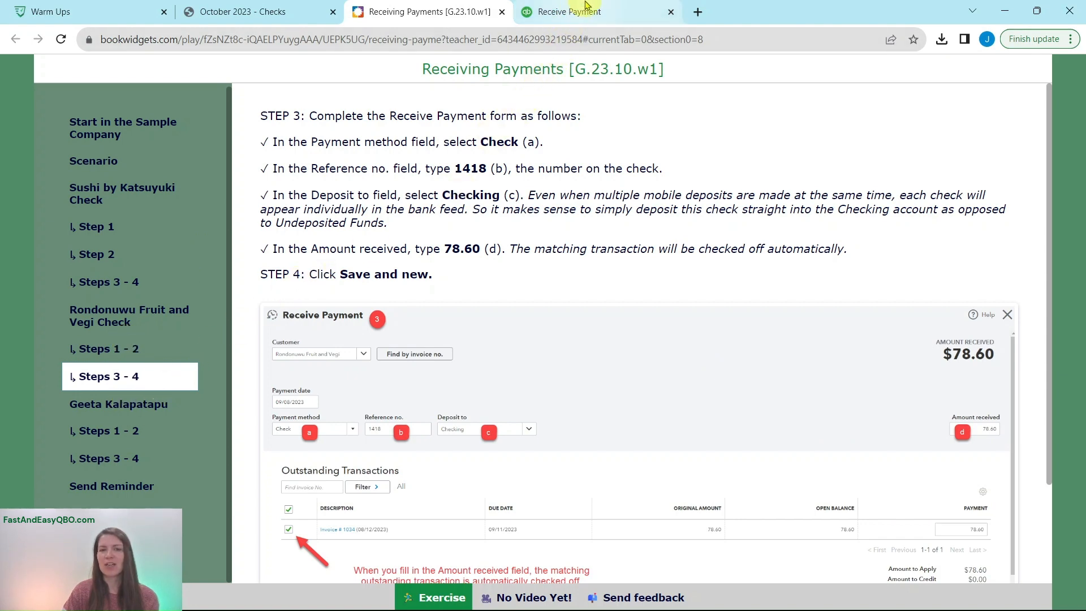
pyautogui.click(604, 13)
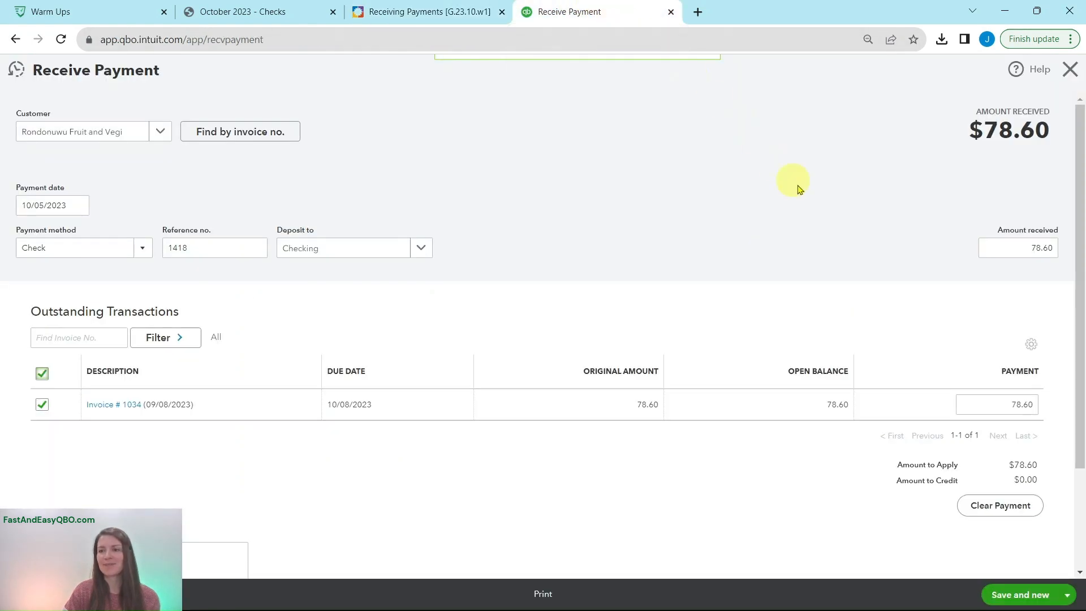
pyautogui.click(1018, 596)
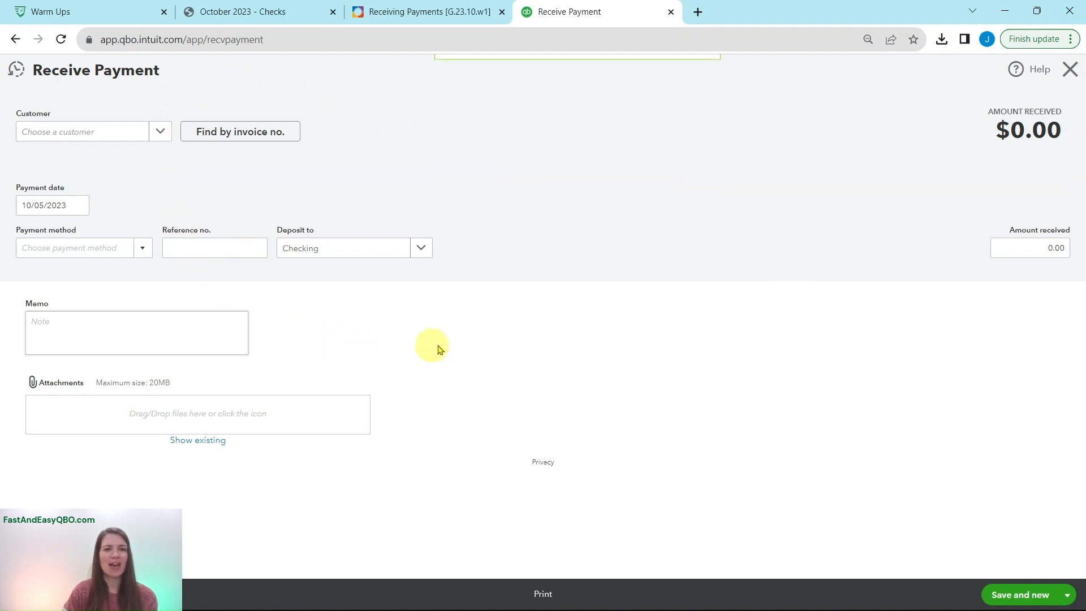
# Consult the exercise's instructions for the final check and select the customer named on it for the new payment
pyautogui.click(390, 12)
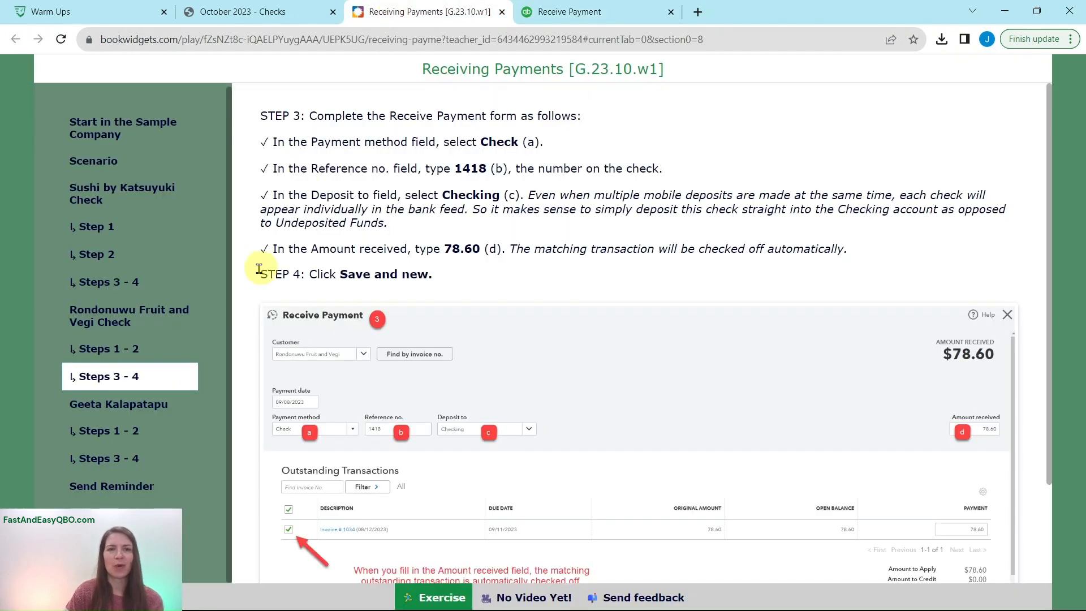
pyautogui.click(112, 405)
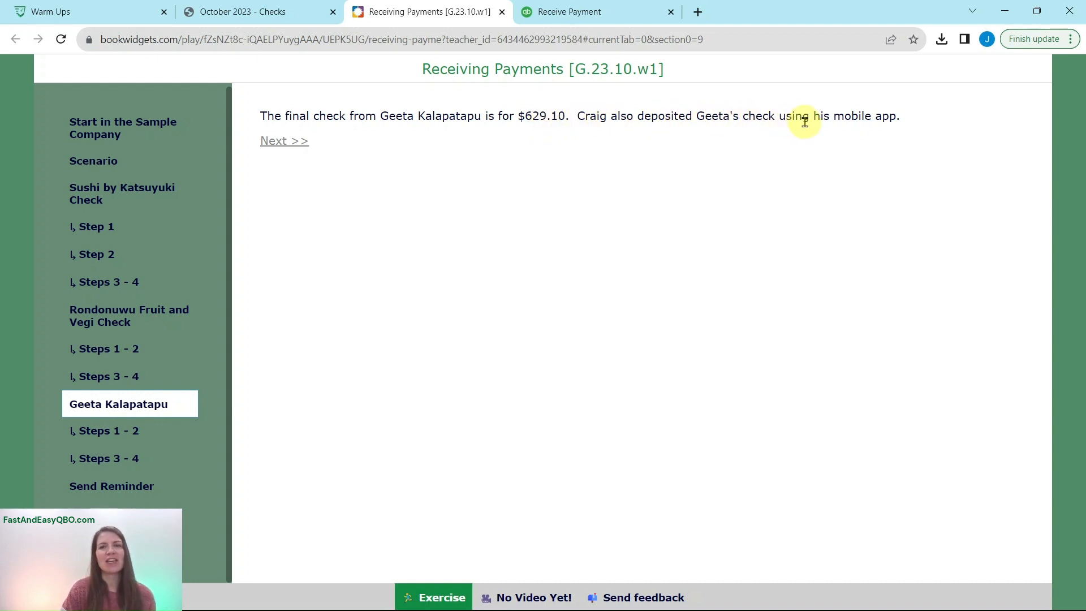
pyautogui.click(107, 430)
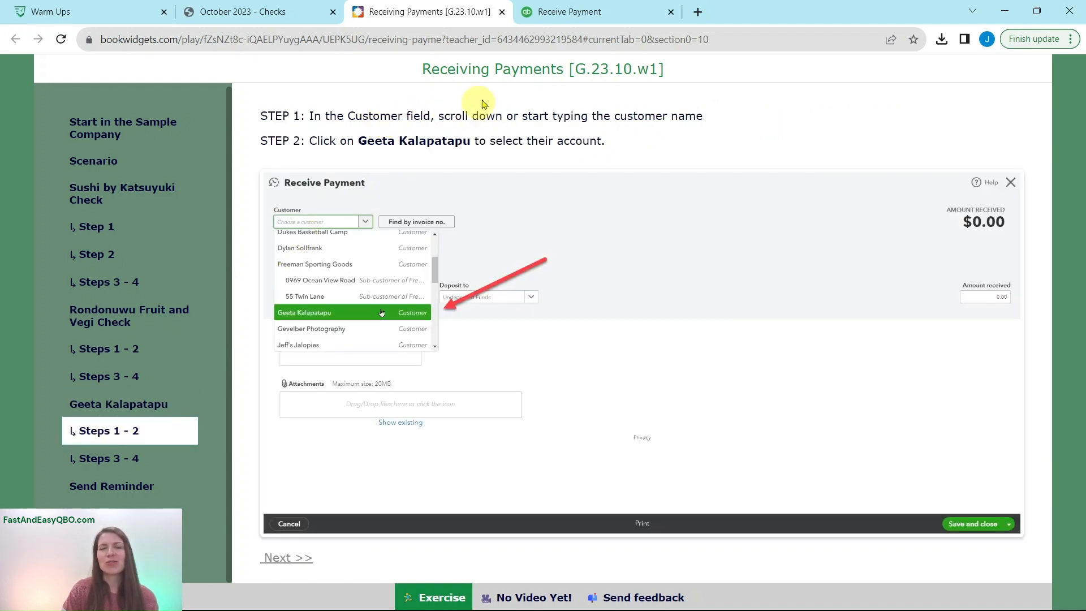
pyautogui.click(590, 13)
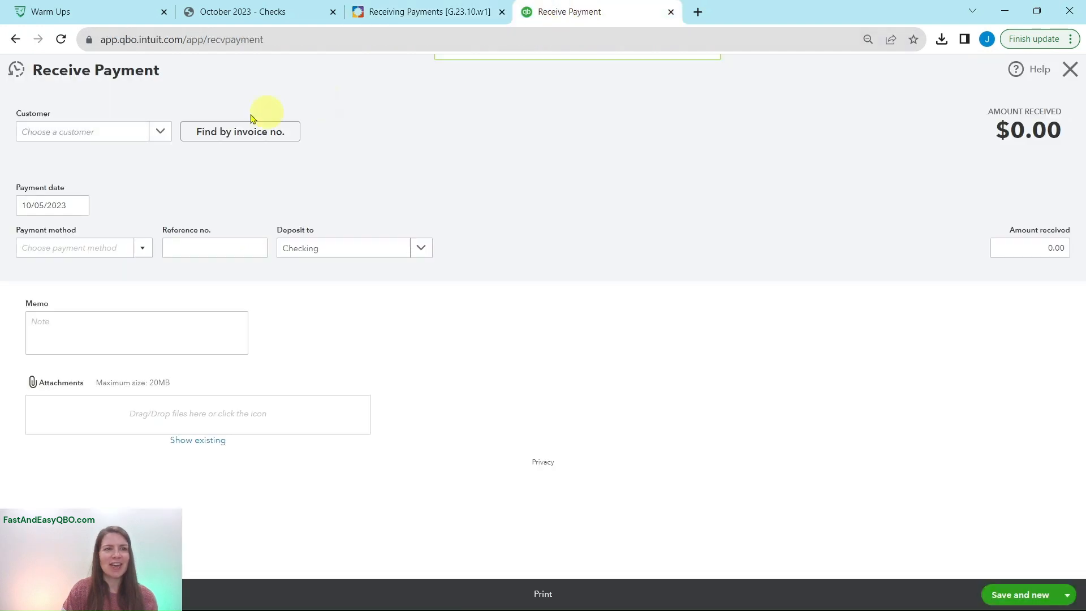
pyautogui.click(56, 137)
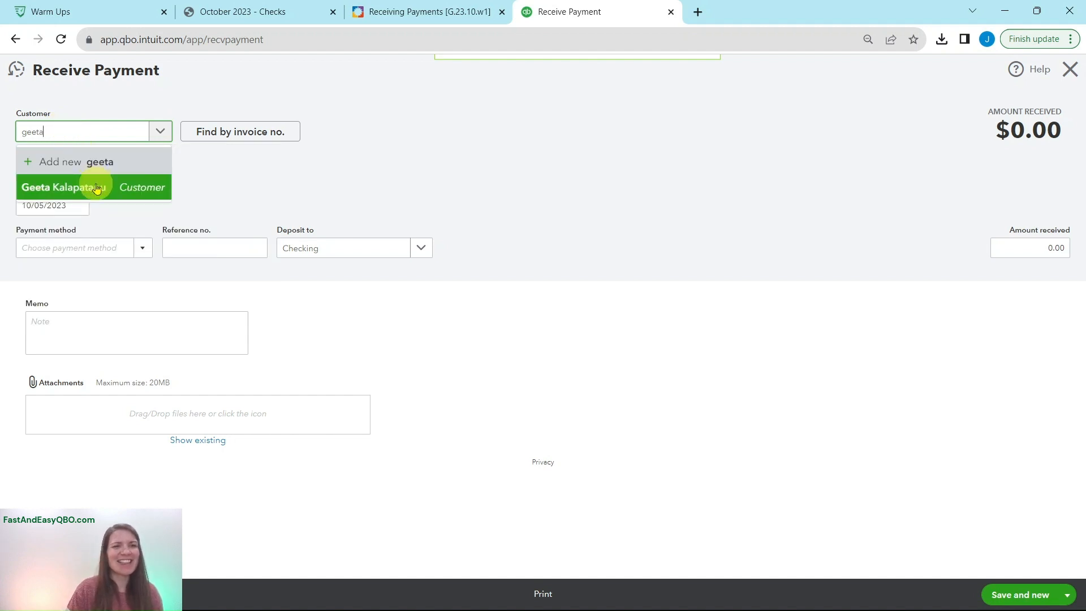
pyautogui.click(96, 188)
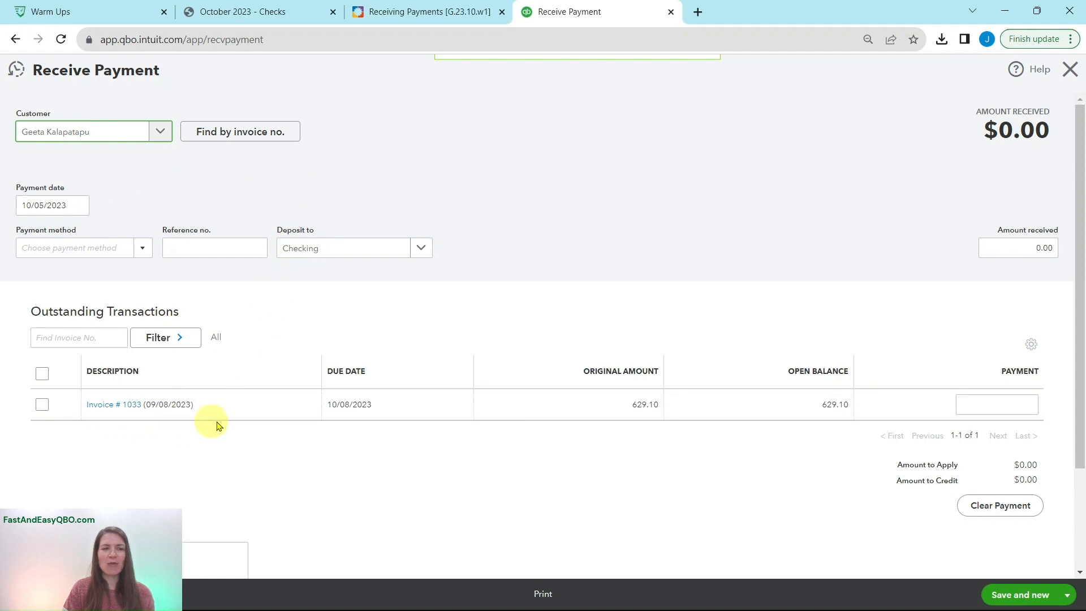
# Consult Steps 3 - 4 of the exercise for the final check and set the payment method to Check
pyautogui.click(439, 19)
pyautogui.click(102, 458)
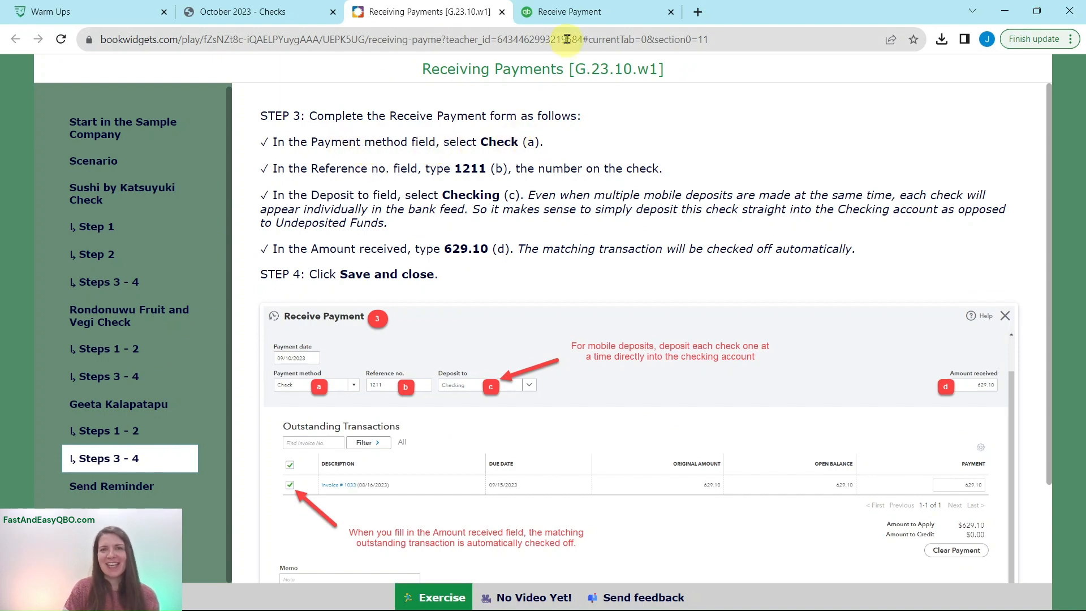
pyautogui.click(580, 19)
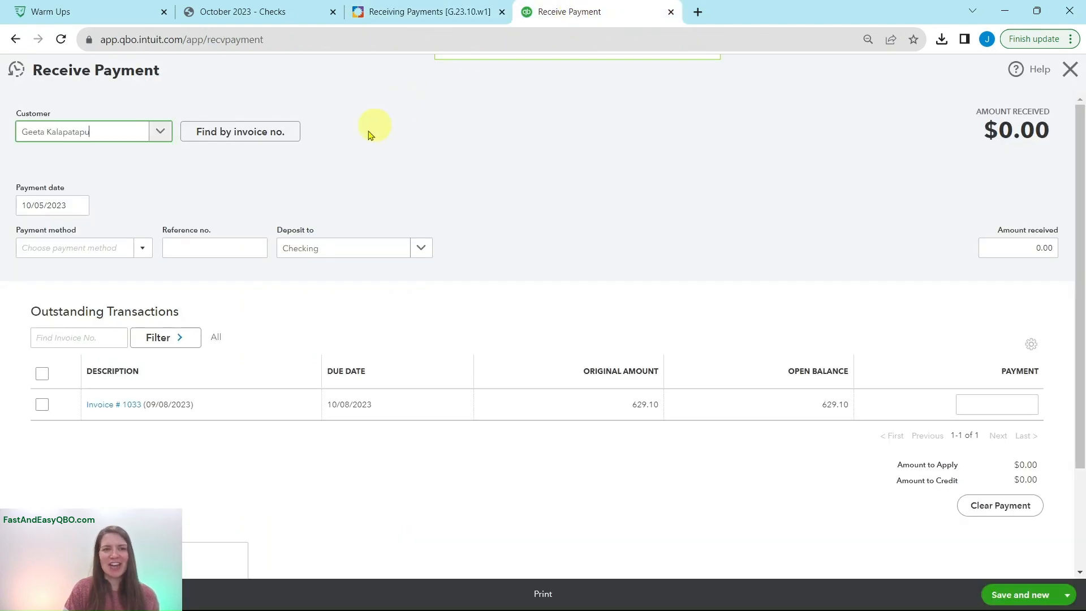
pyautogui.click(144, 249)
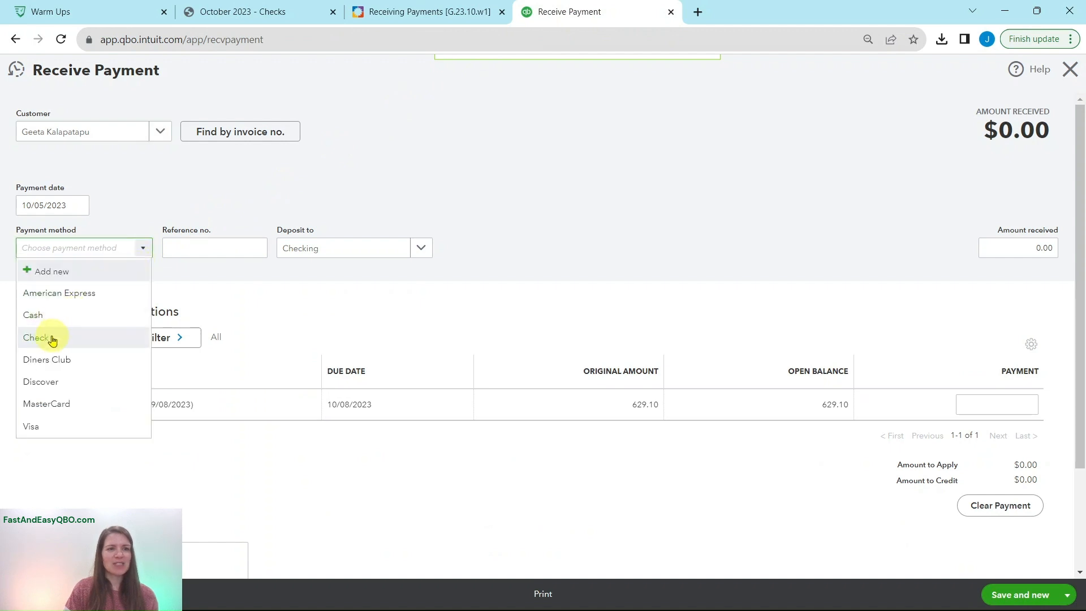
pyautogui.click(50, 339)
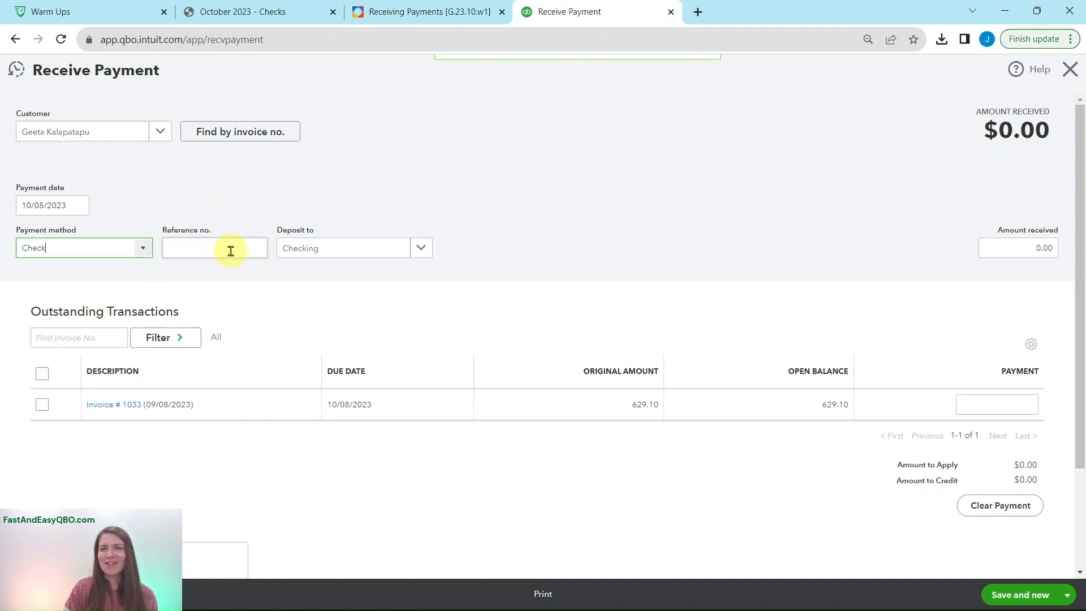
# Look up the number on the final check, enter 1211 as the reference number, and select Checking as the deposit account
pyautogui.click(261, 13)
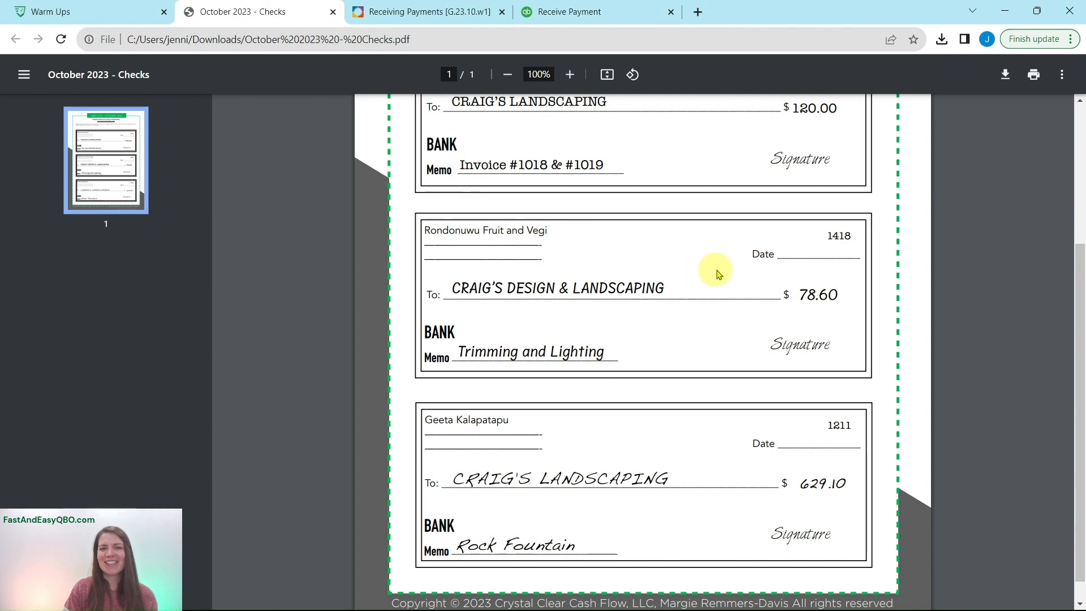
pyautogui.scroll(-1, 717, 274)
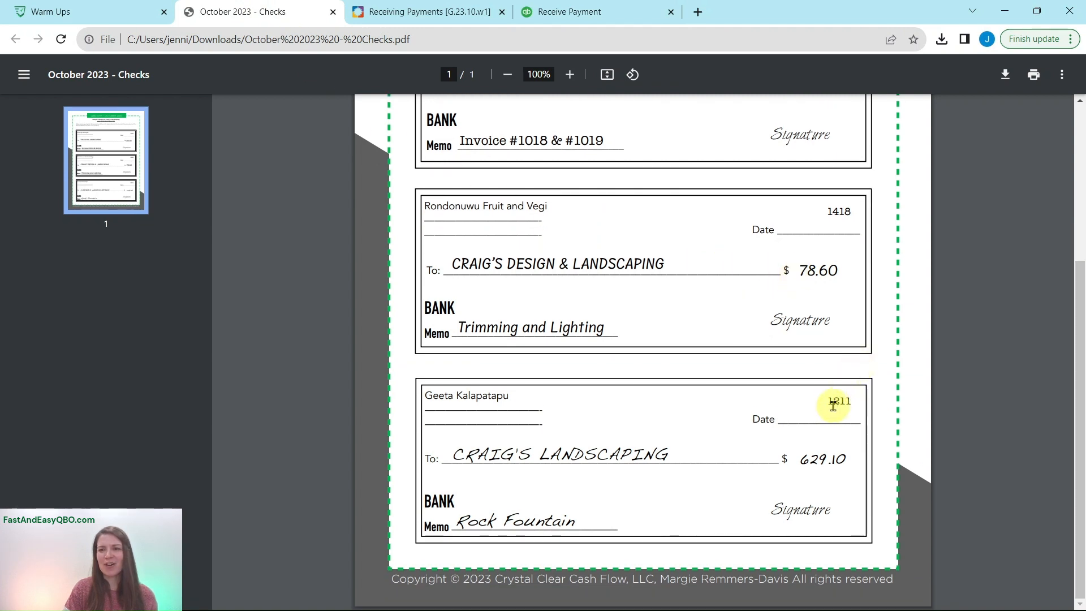
pyautogui.click(559, 13)
pyautogui.click(220, 250)
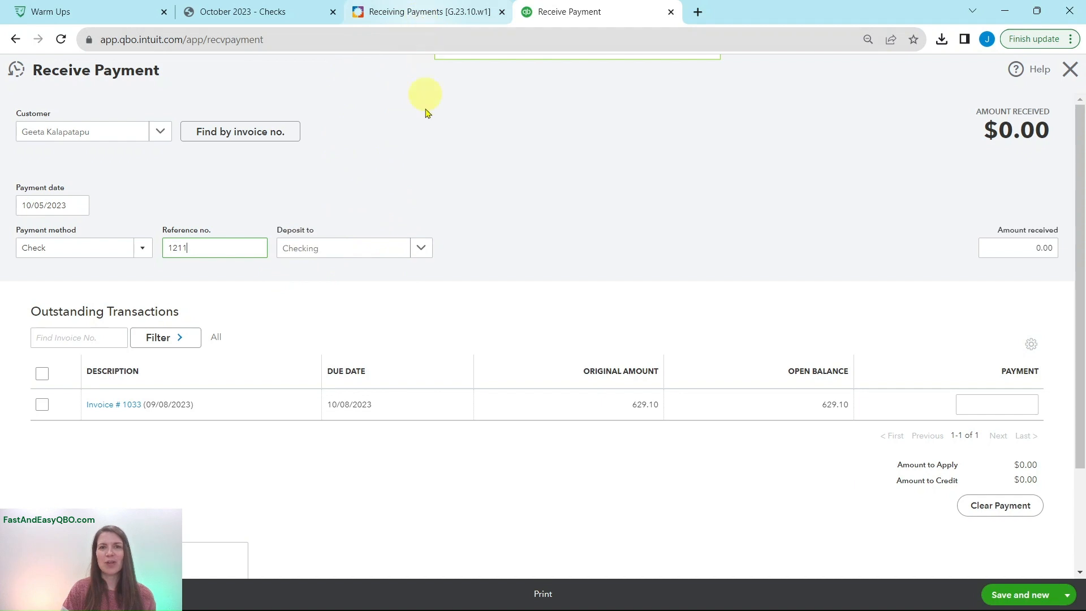
pyautogui.click(421, 247)
pyautogui.click(395, 303)
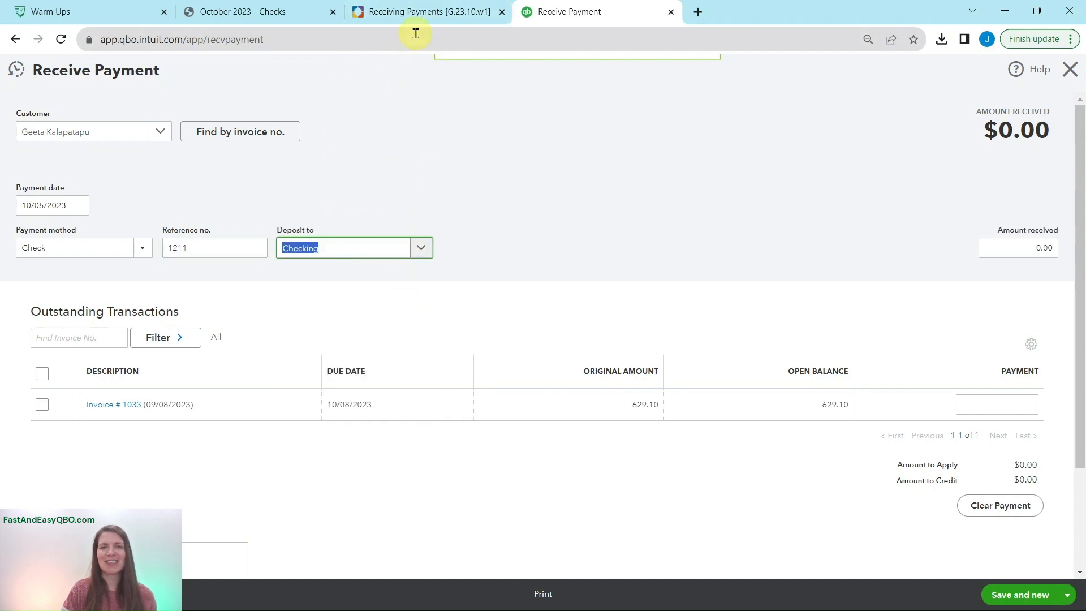
# Look up the amount in the exercise and on the final check, and enter 629.10 as the amount received
pyautogui.click(416, 16)
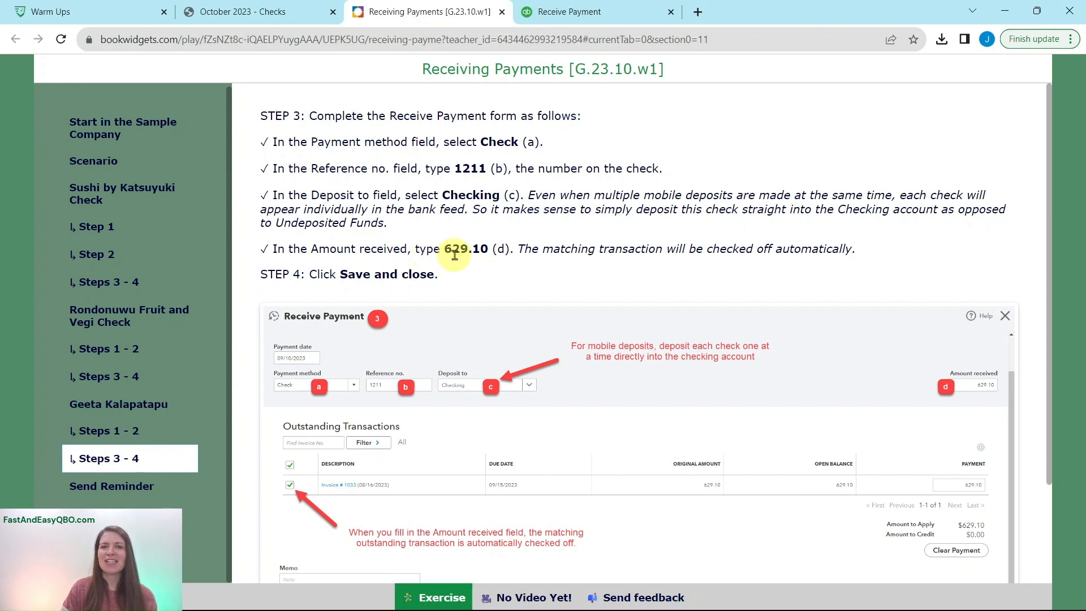
pyautogui.click(285, 16)
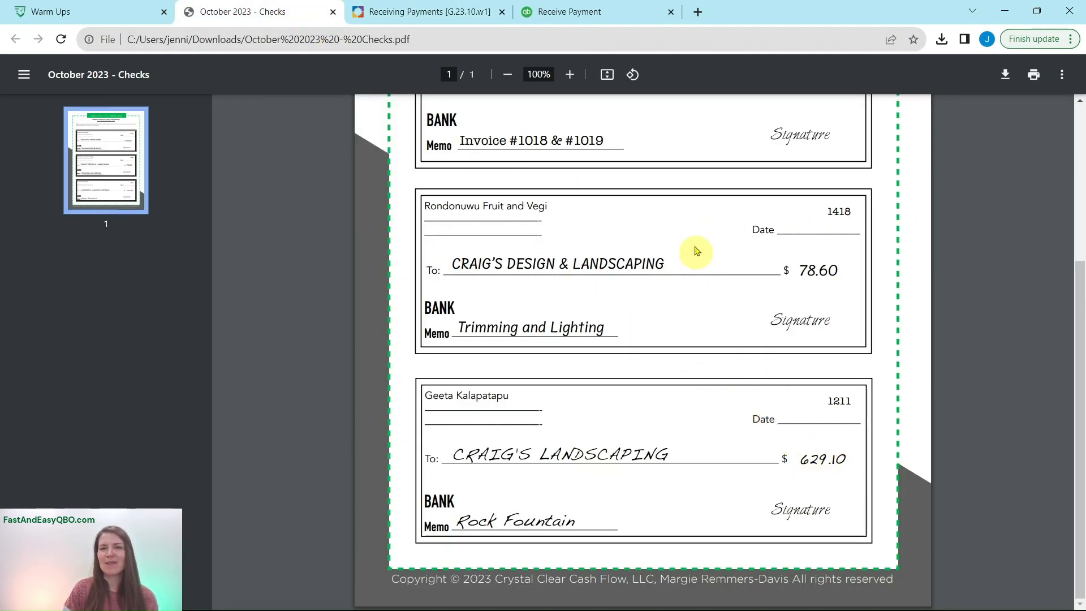
pyautogui.click(623, 12)
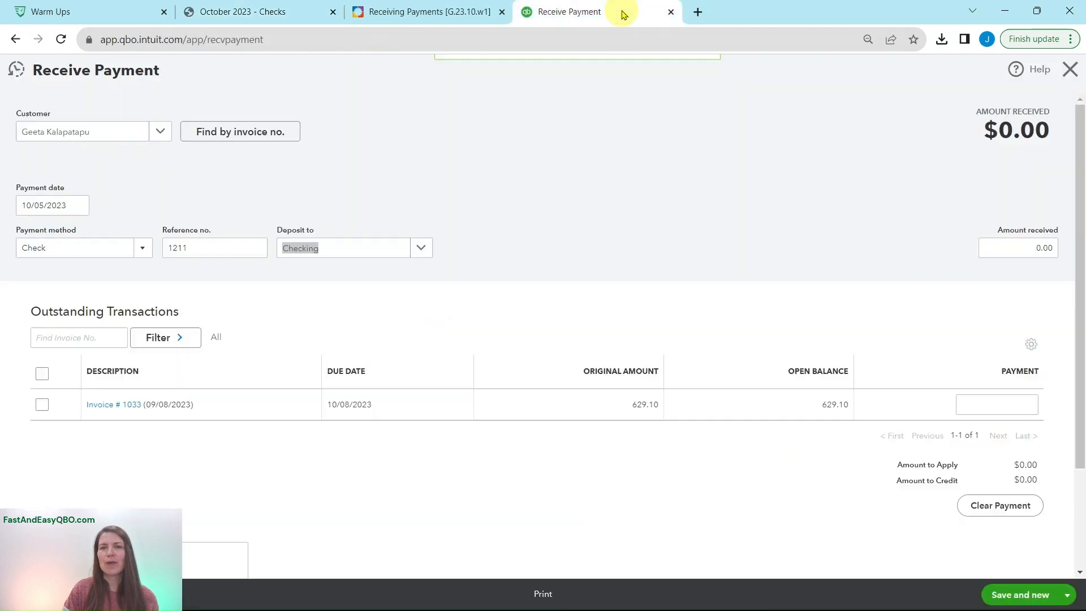
pyautogui.click(1019, 249)
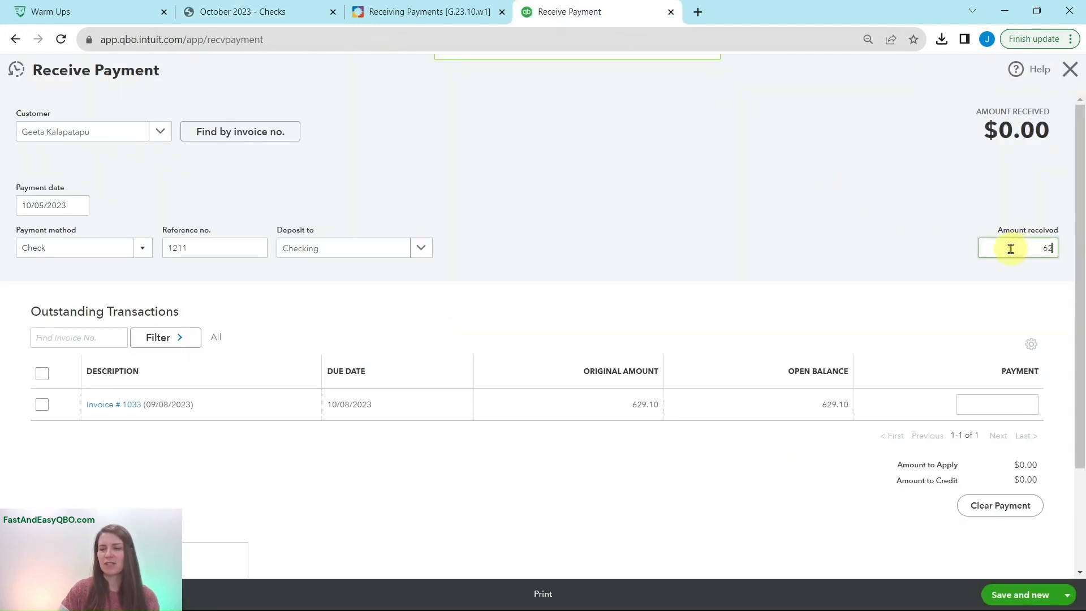
pyautogui.press('Tab')
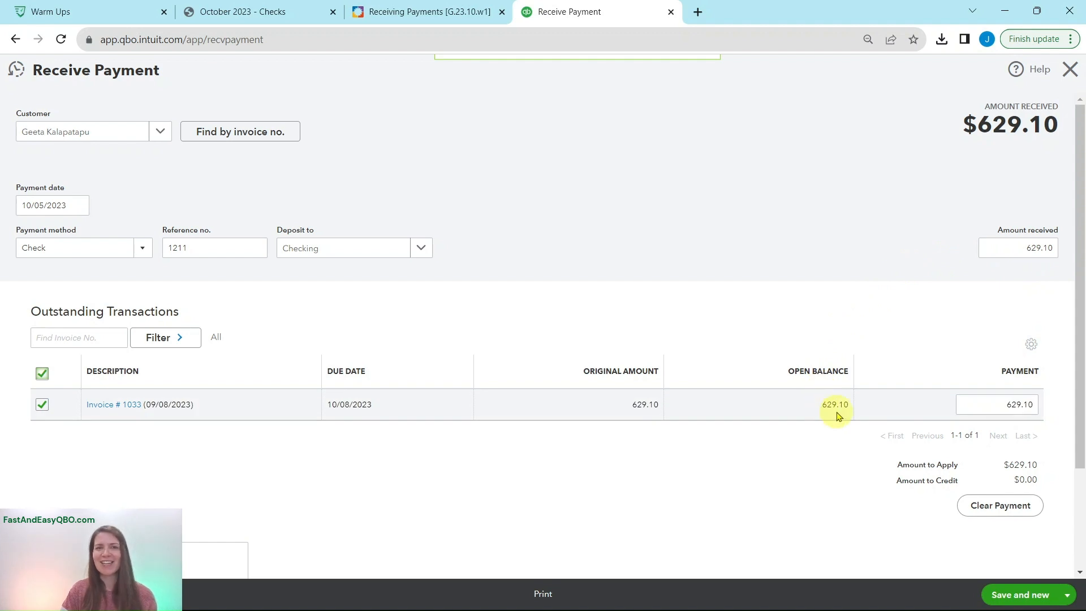
# Consult Step 4 of the exercise, and save and close the third customer's payment
pyautogui.click(385, 19)
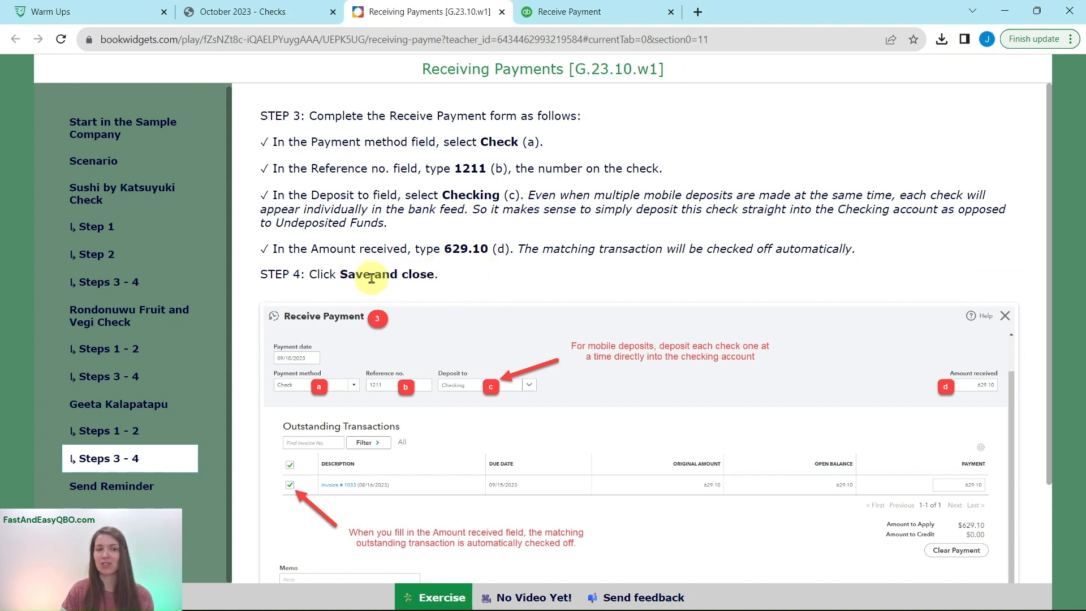
pyautogui.click(594, 16)
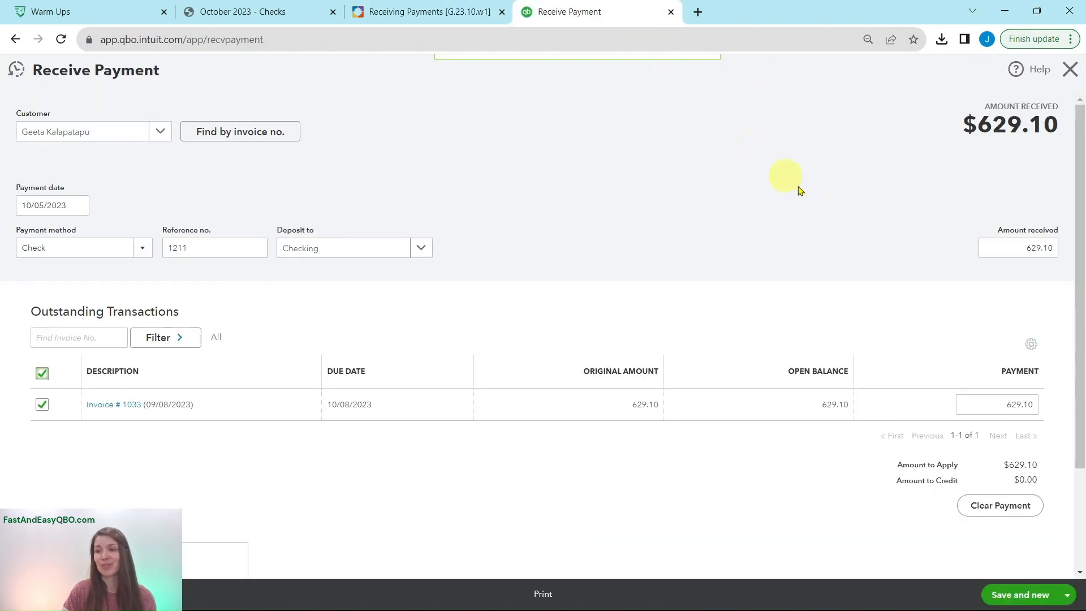
pyautogui.click(1069, 597)
pyautogui.click(1015, 555)
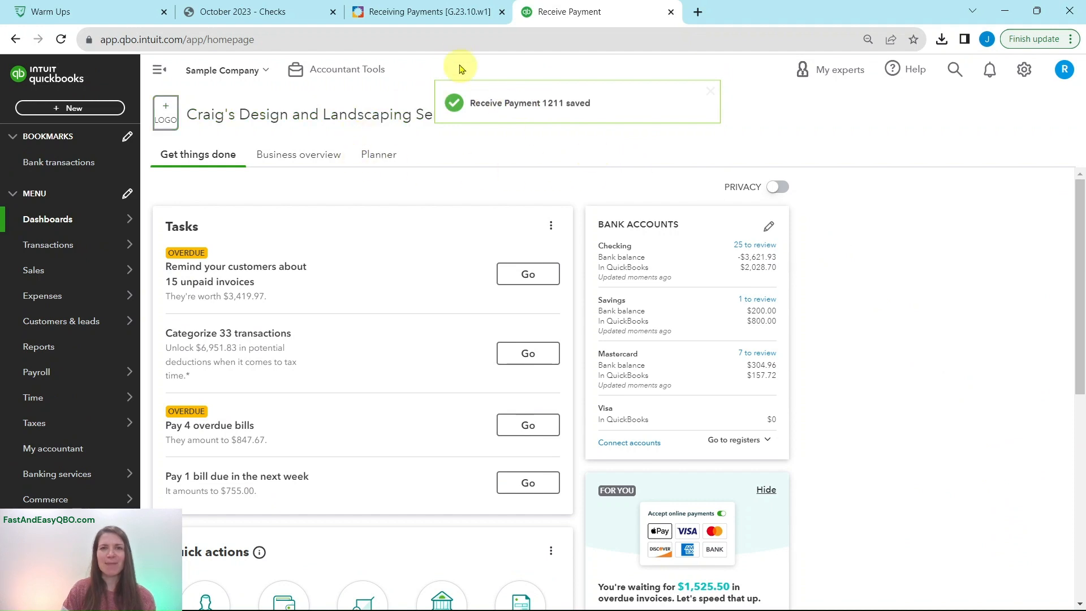
# Read the exercise's Send Reminder section and its Step 1, and open the Customers list in QuickBooks
pyautogui.click(449, 19)
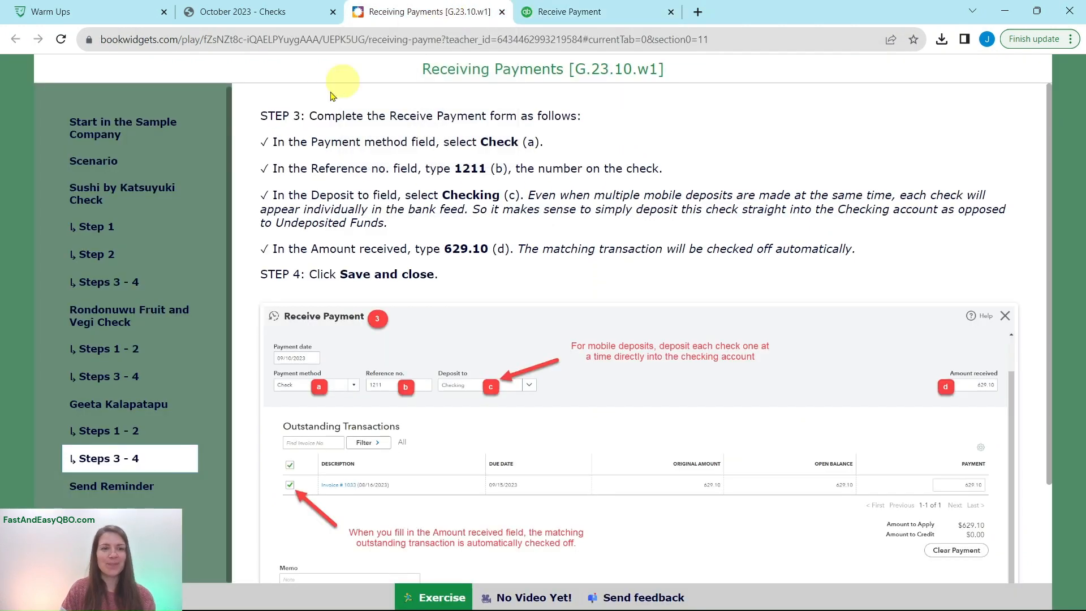
pyautogui.click(109, 488)
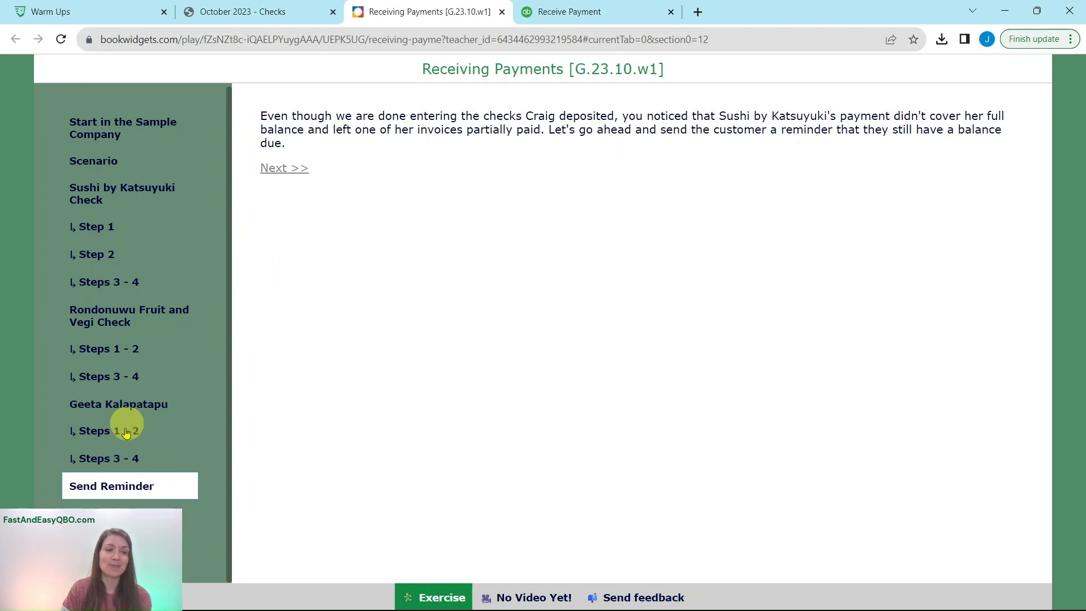
pyautogui.click(116, 503)
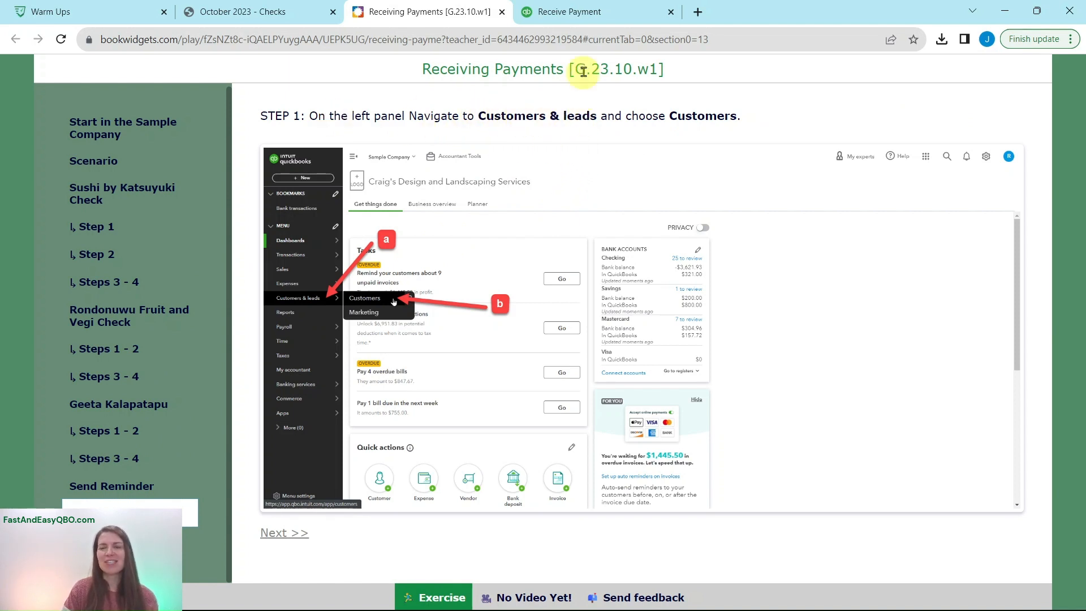
pyautogui.click(597, 21)
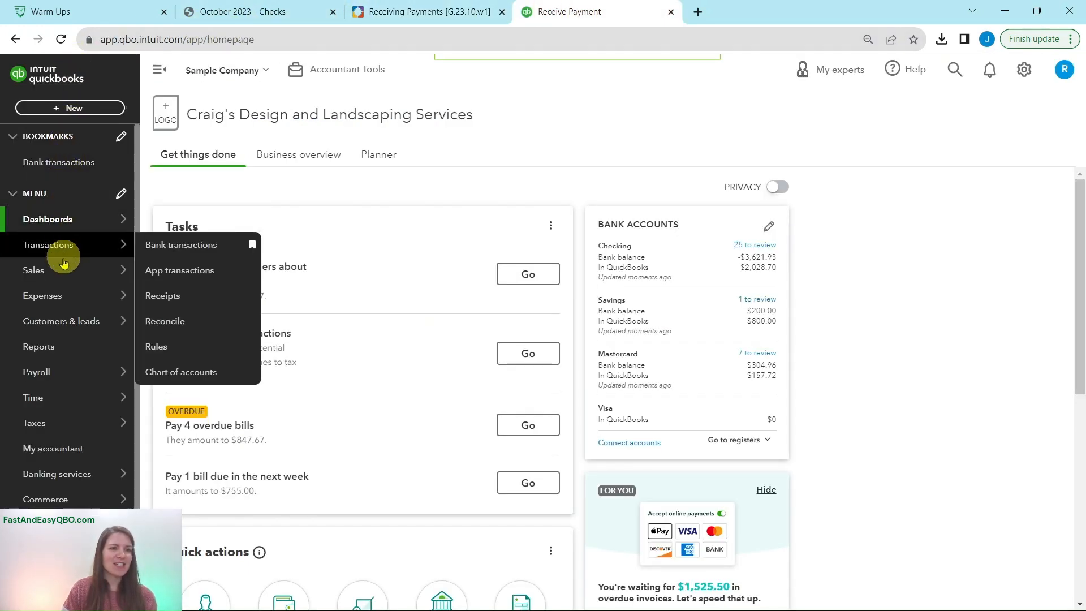
pyautogui.moveTo(56, 323)
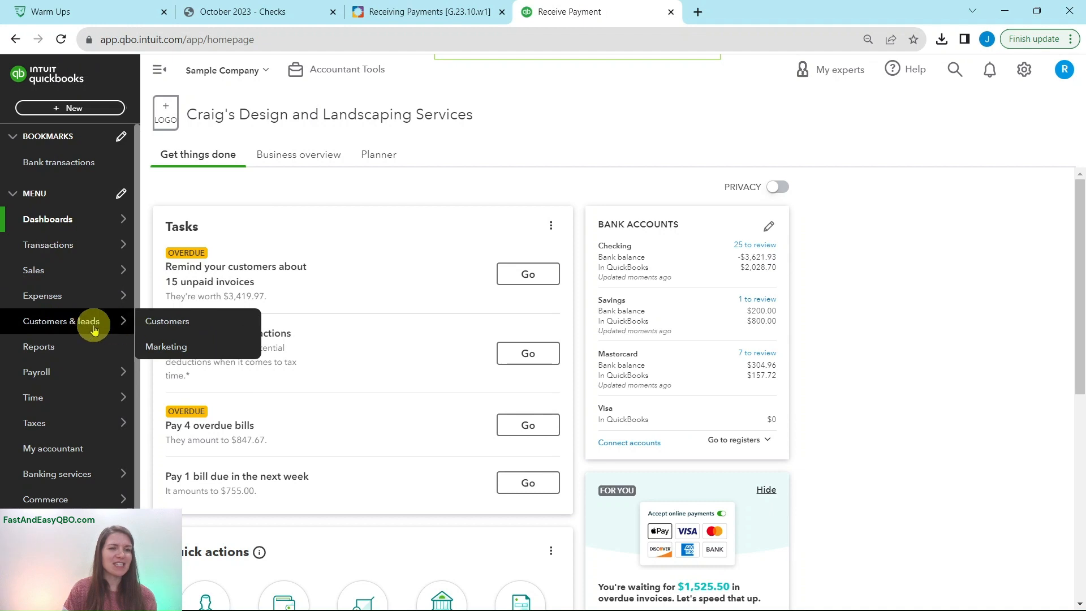
pyautogui.click(208, 324)
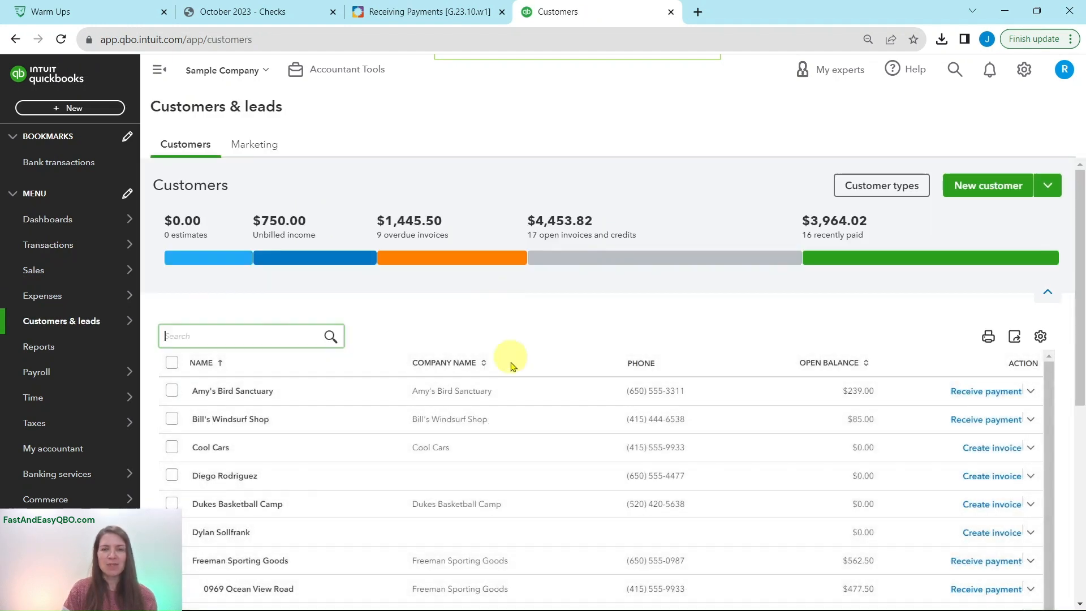
# Consult Steps 2 to 4 of the reminder instructions and find Sushi by Katsuyuki in the customer list
pyautogui.click(429, 11)
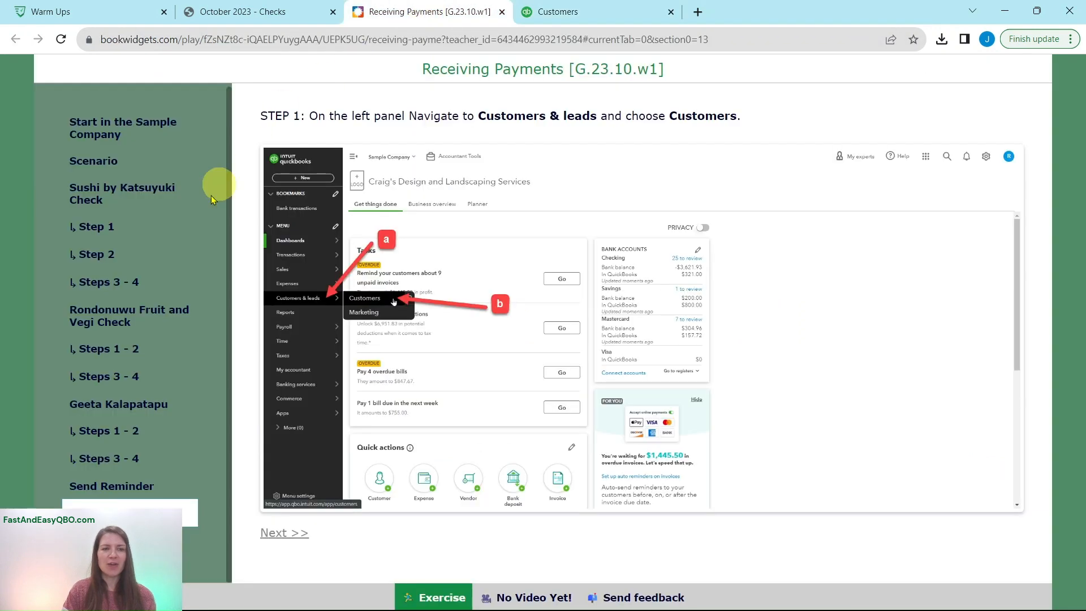
pyautogui.click(114, 540)
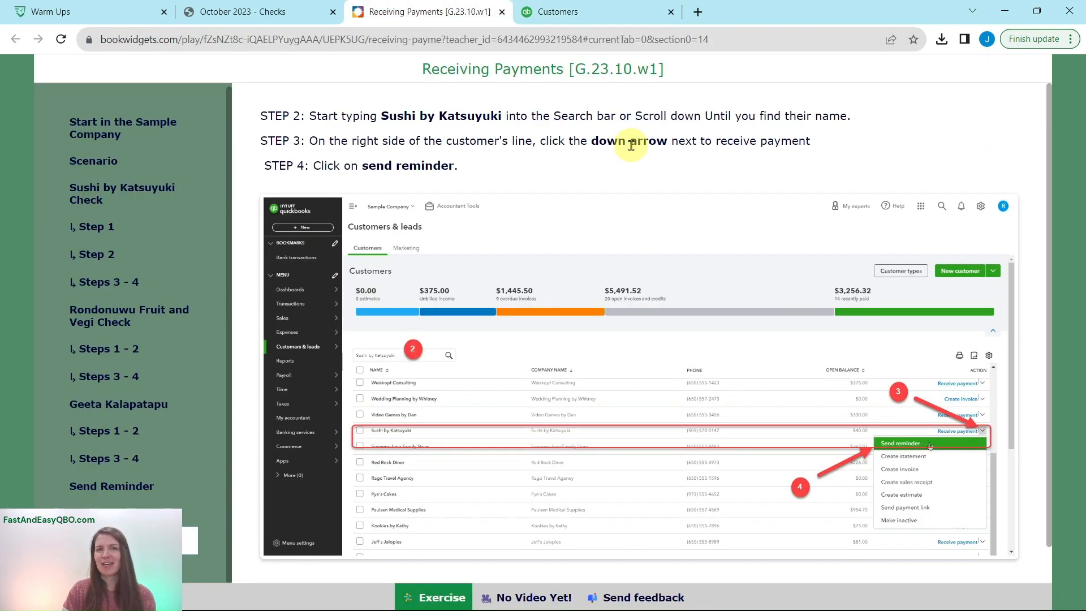
pyautogui.click(582, 12)
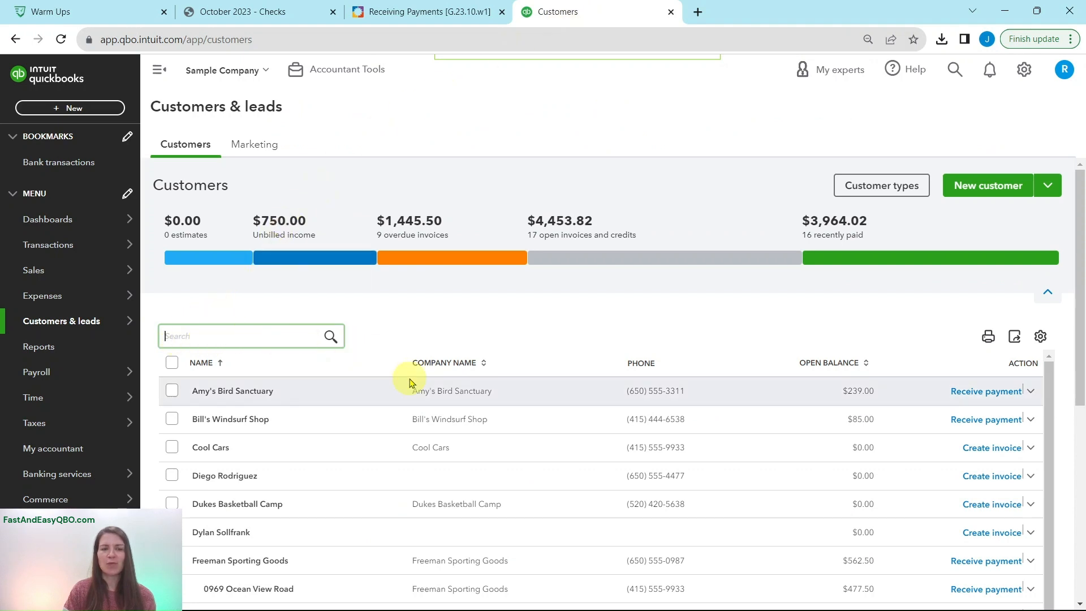
pyautogui.scroll(-8, 412, 378)
pyautogui.scroll(-5, 638, 254)
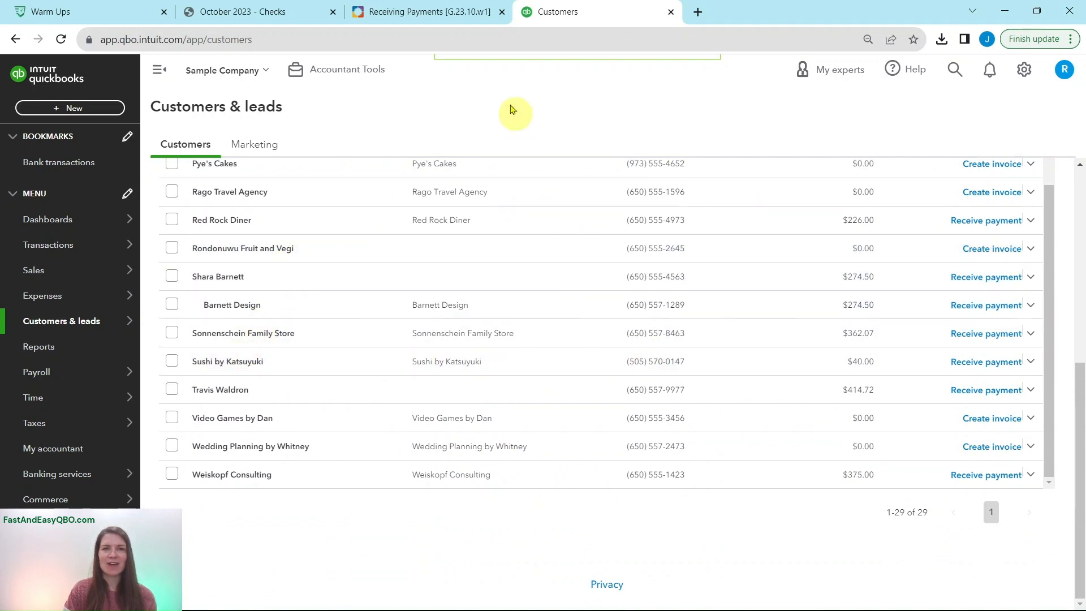
# Recheck the reminder instructions and send a payment reminder to Sushi by Katsuyuki
pyautogui.click(461, 12)
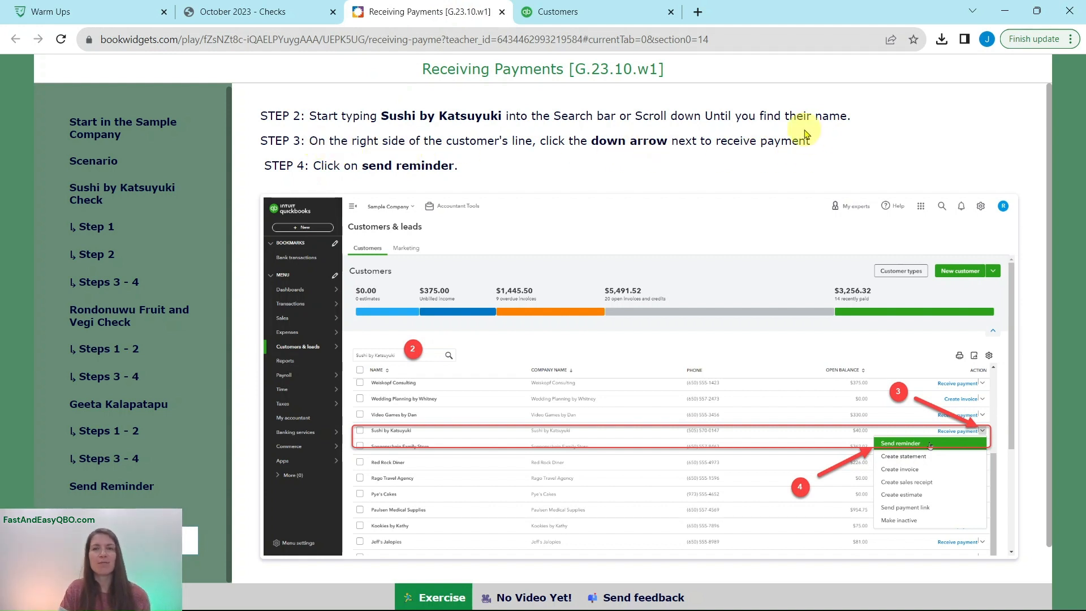
pyautogui.click(604, 13)
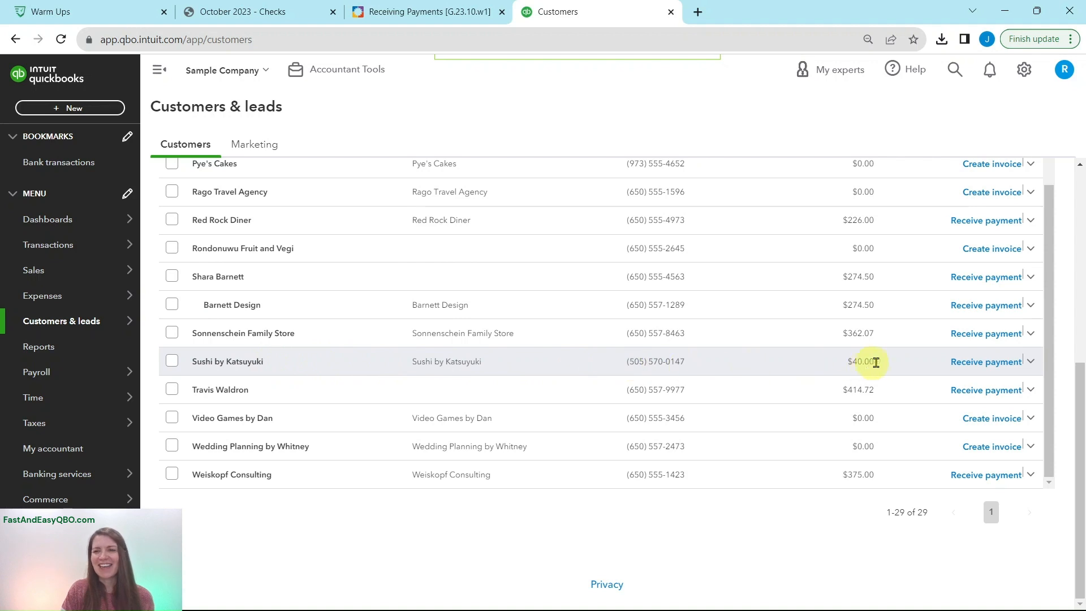
pyautogui.click(1031, 363)
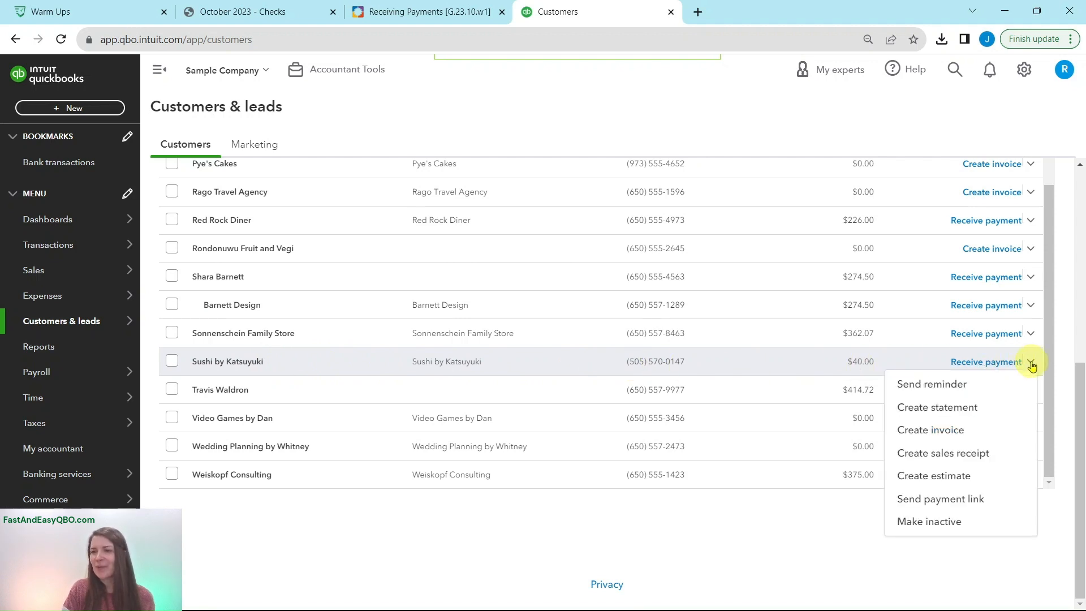
pyautogui.click(983, 384)
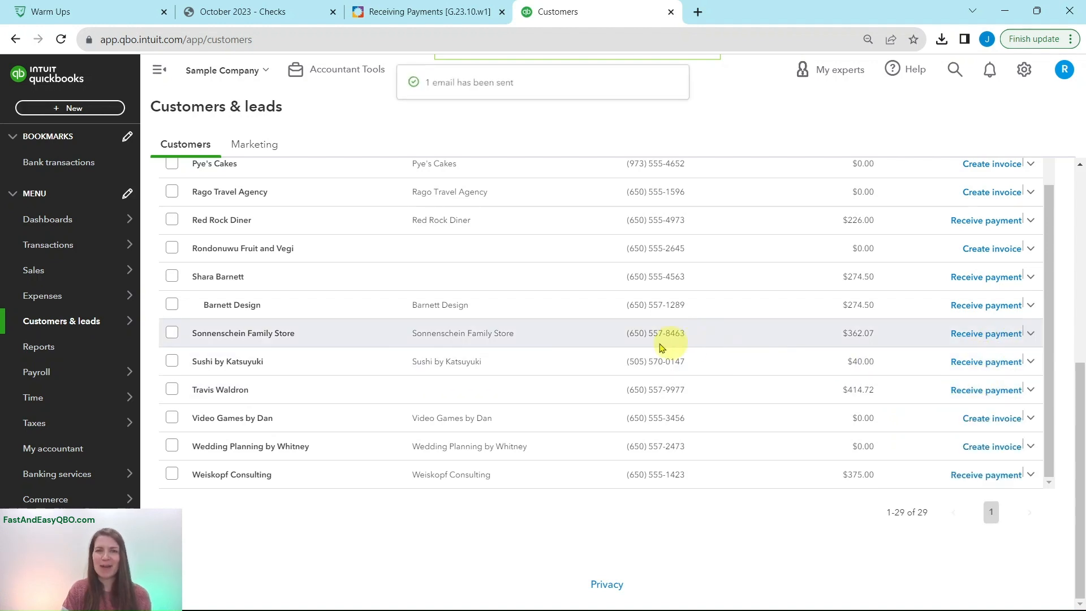